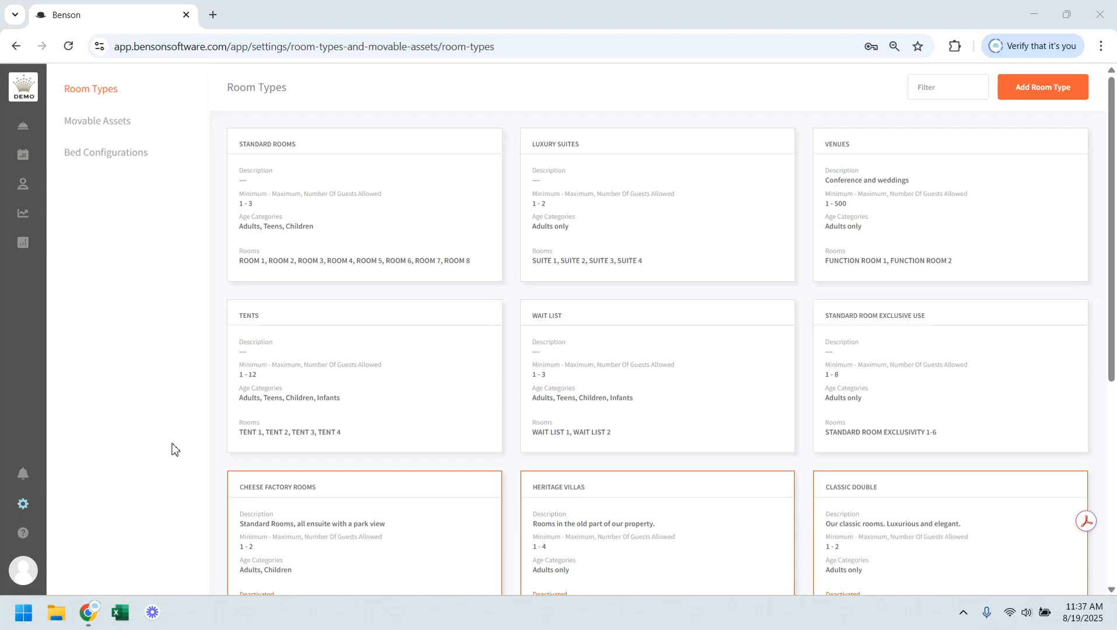
Open the Bed Configurations page in the Rooms & Assets settings
{"action": "mouse_move", "coordinate": [24, 509]}
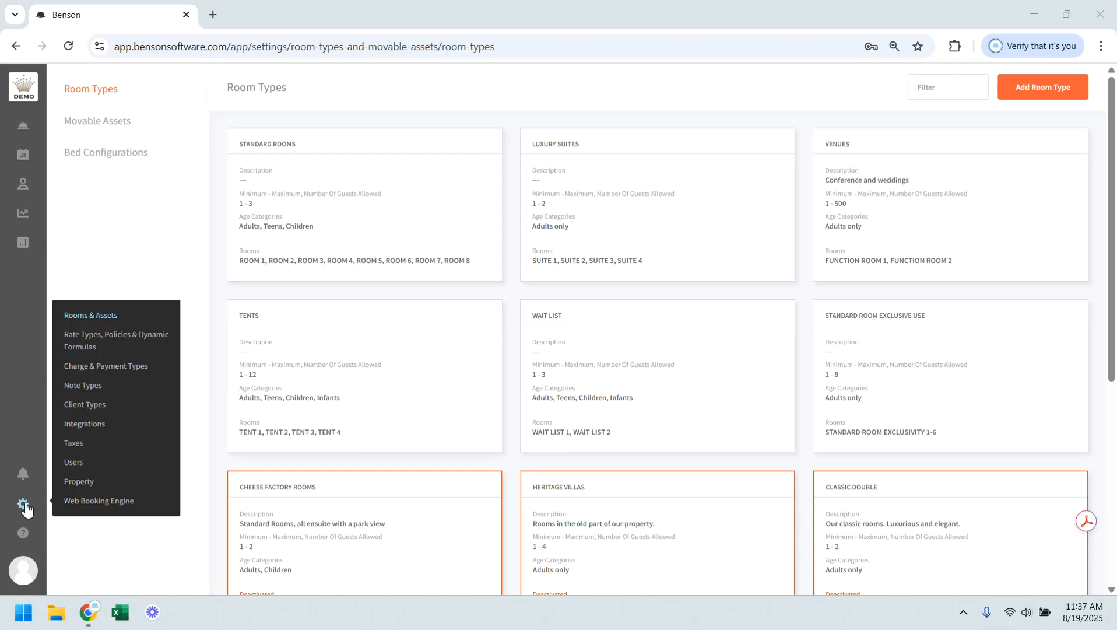
{"action": "left_click", "coordinate": [84, 317]}
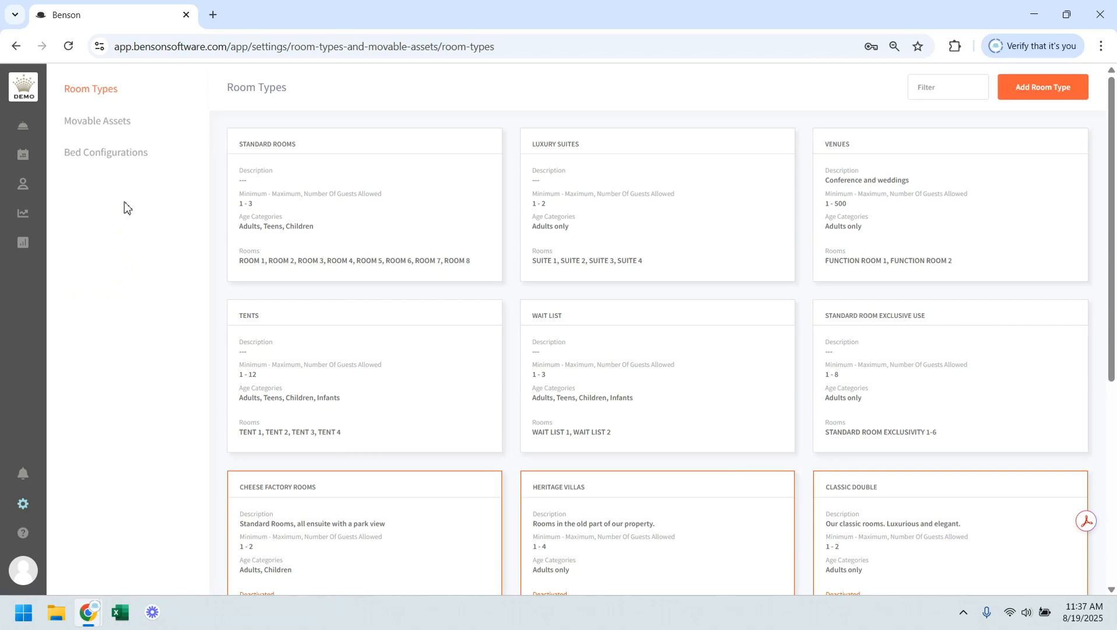
{"action": "left_click", "coordinate": [104, 156]}
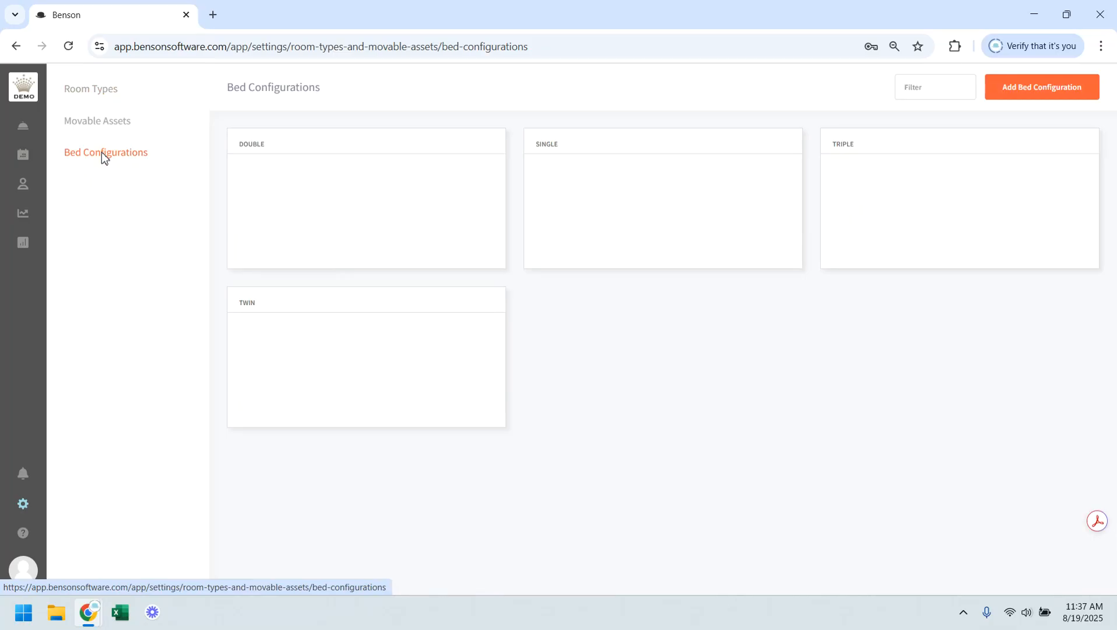
{"action": "left_click", "coordinate": [832, 208]}
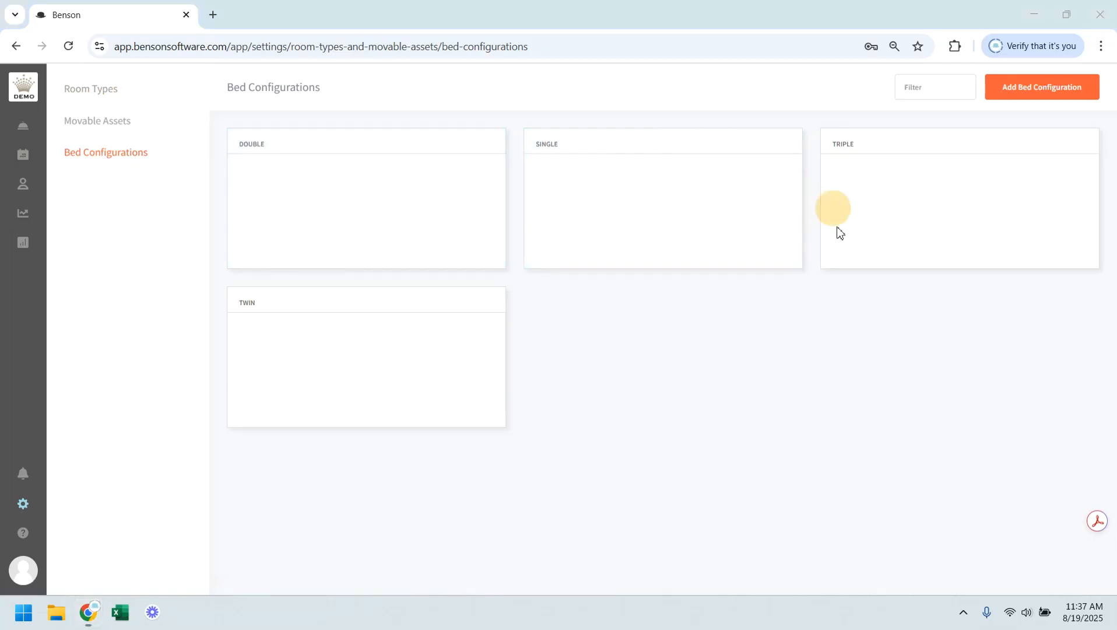
Add and save a new bed configuration named Twin and Single
{"action": "left_click", "coordinate": [1026, 99]}
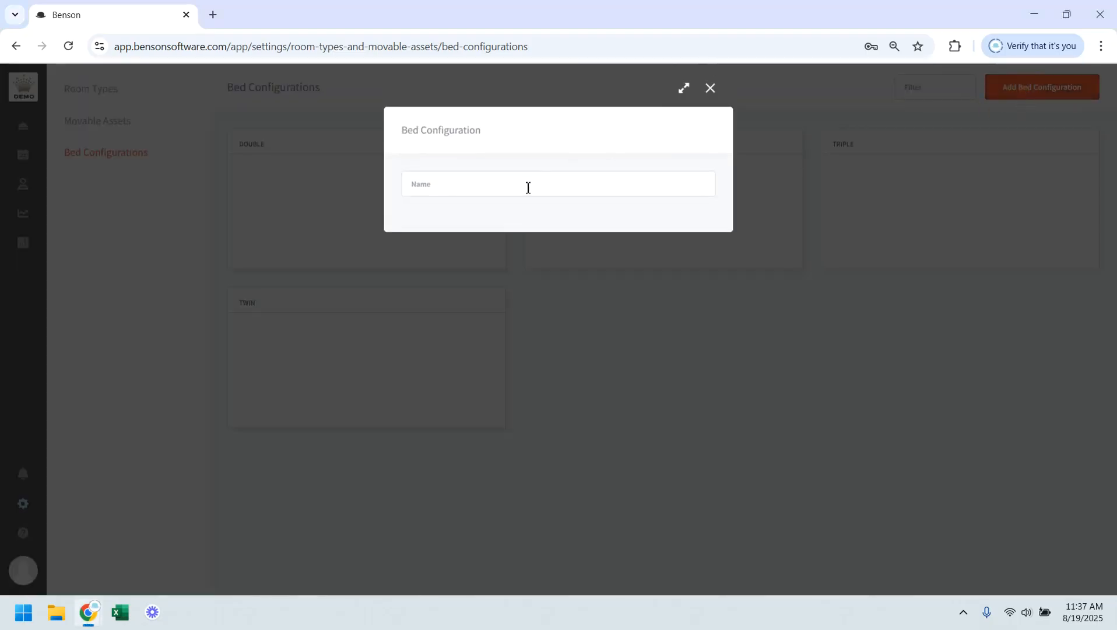
{"action": "left_click", "coordinate": [525, 187]}
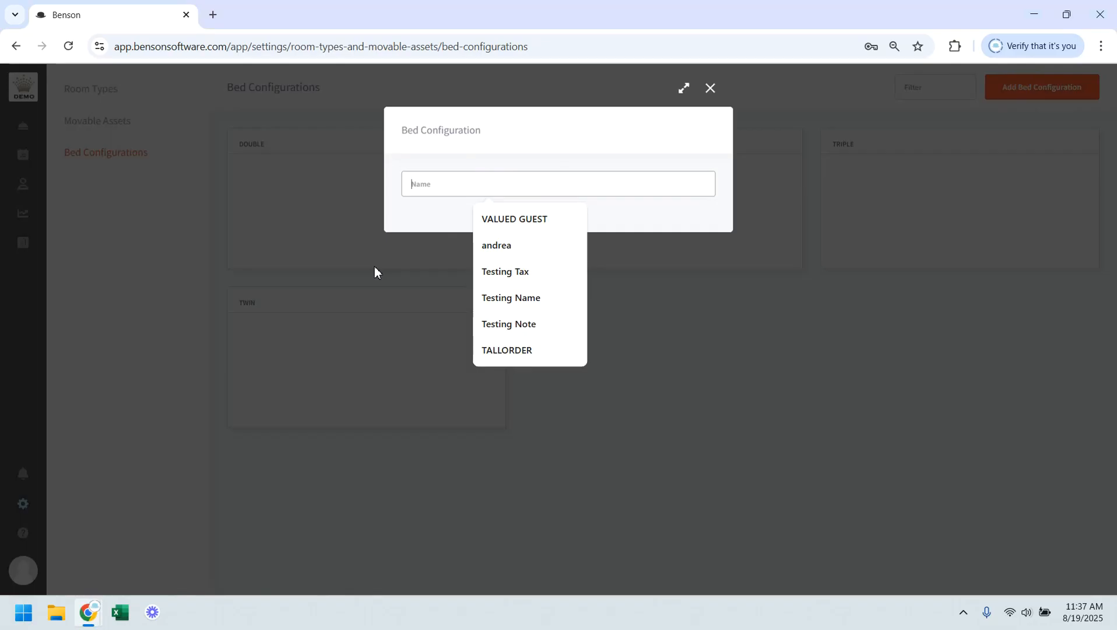
{"action": "left_click", "coordinate": [476, 191]}
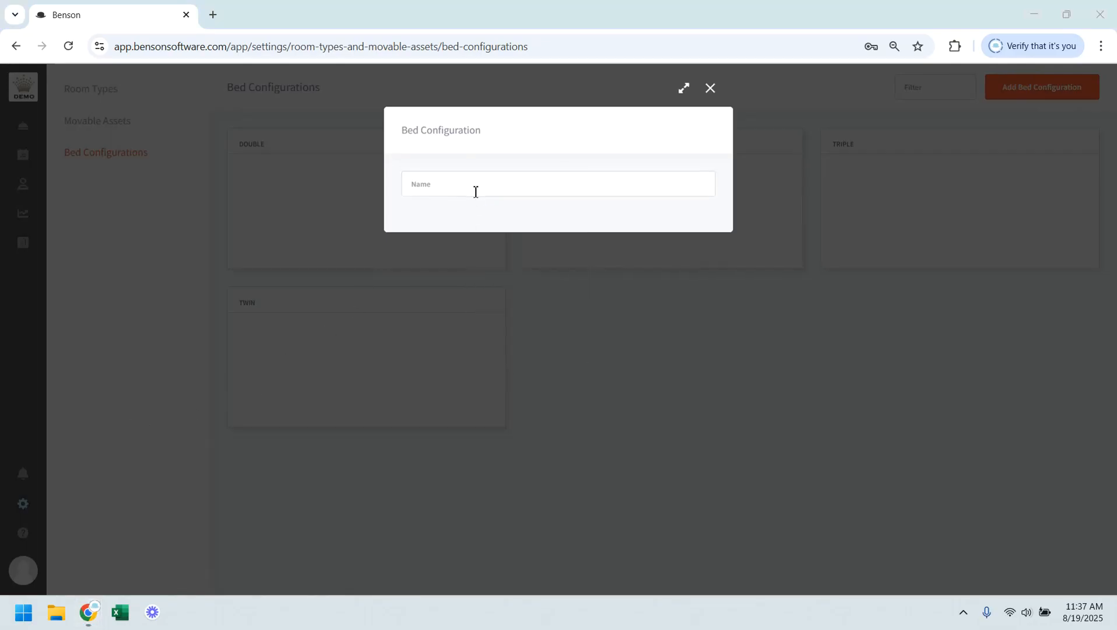
{"action": "left_click", "coordinate": [475, 191]}
{"action": "type", "text": "T"}
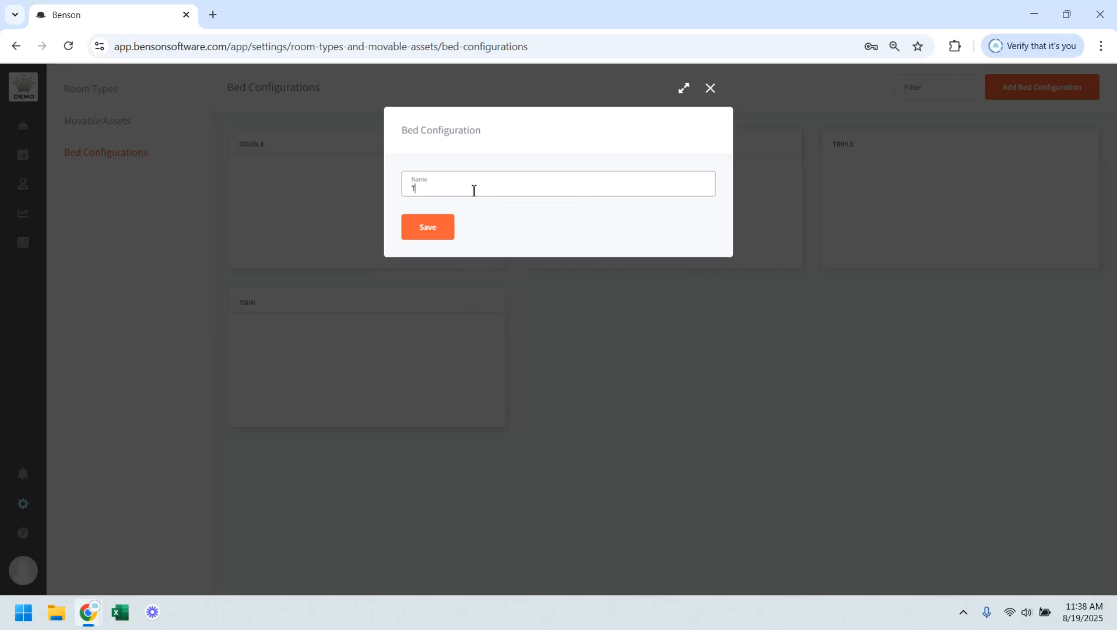
{"action": "type", "text": "win and Single"}
{"action": "left_click", "coordinate": [428, 230]}
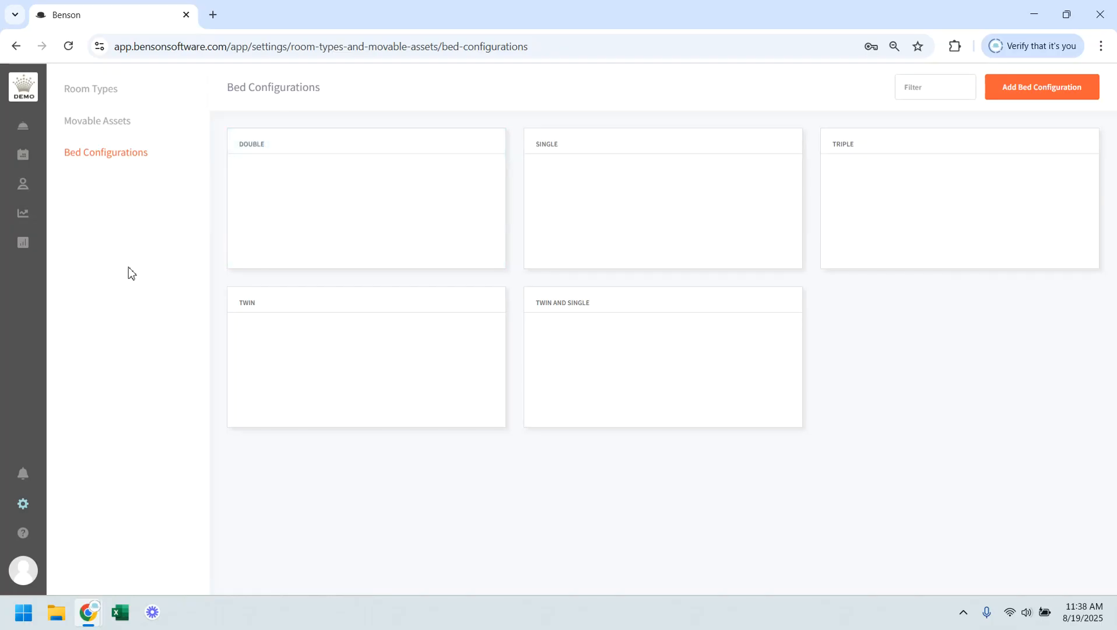
Return to the list of room types in the Rooms & Assets settings
{"action": "left_click", "coordinate": [86, 96]}
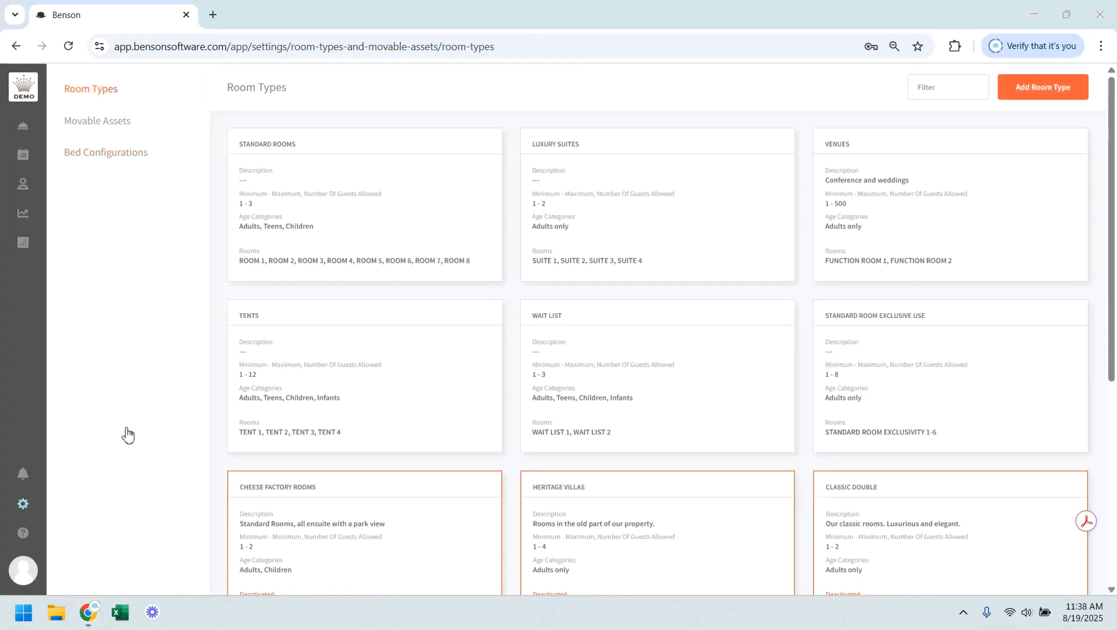
{"action": "left_click", "coordinate": [1029, 91]}
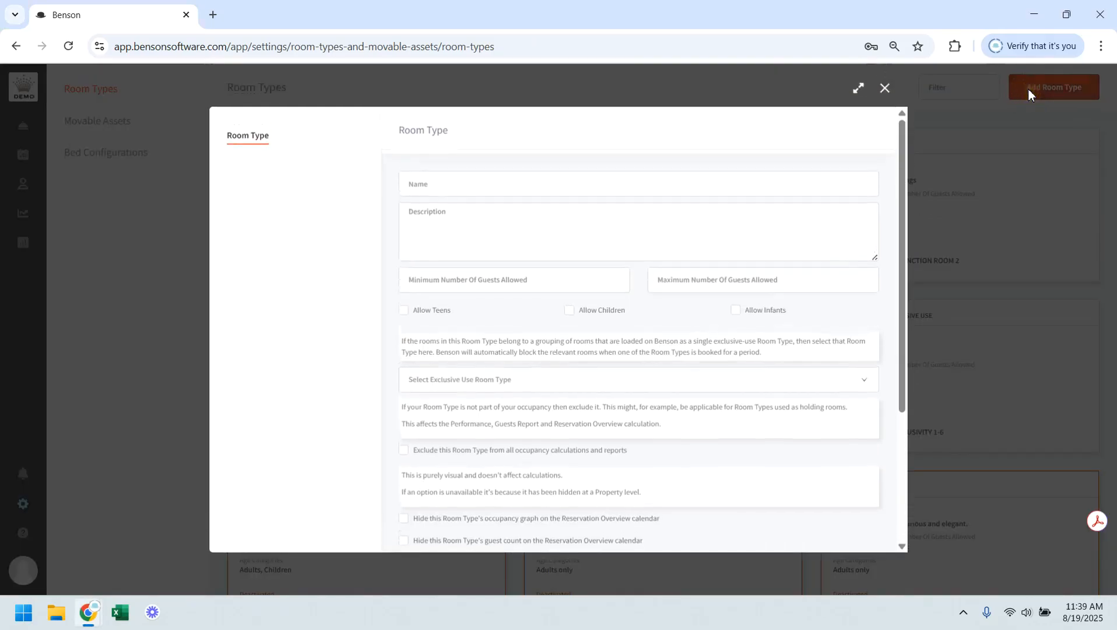
{"action": "left_click", "coordinate": [503, 180]}
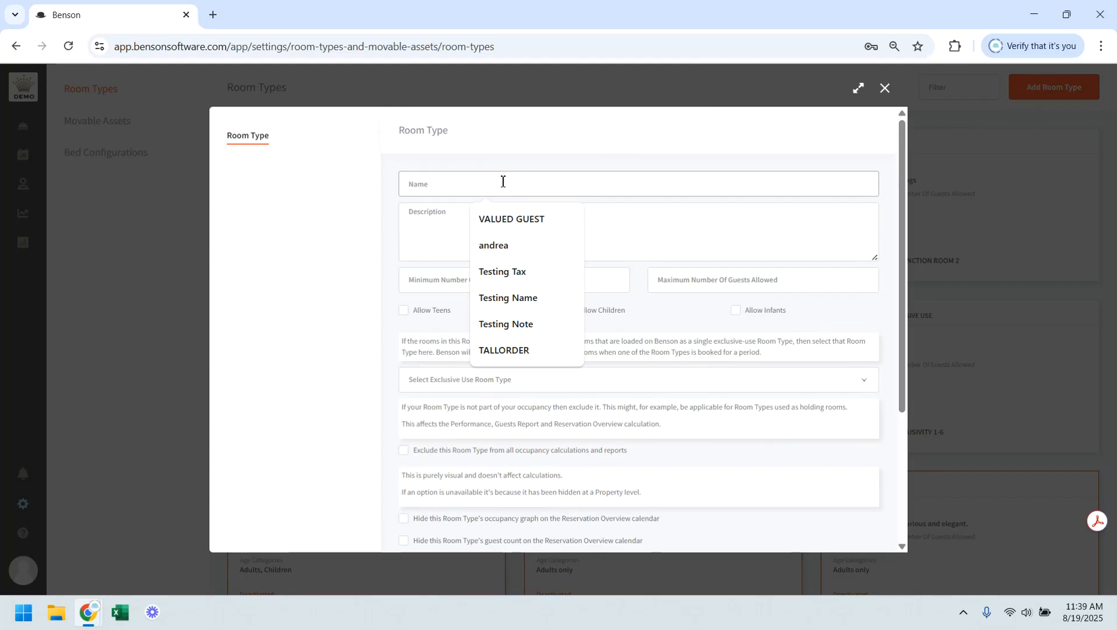
{"action": "left_click", "coordinate": [450, 283]}
{"action": "left_click", "coordinate": [713, 282]}
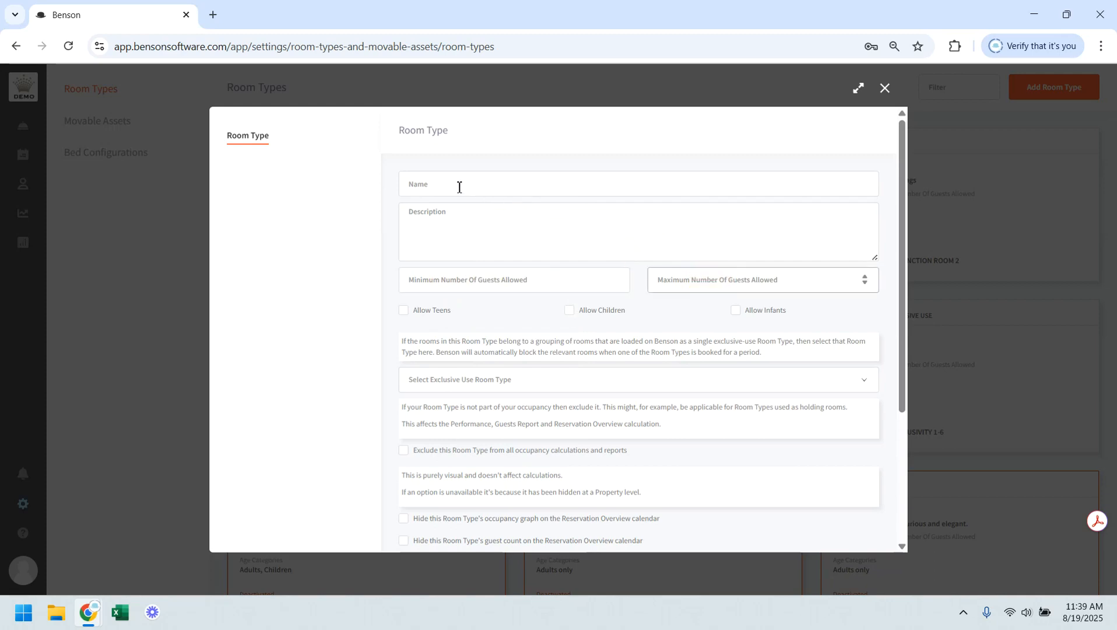
Start a new room type named Suite with the description "Two bedroom Suite"
{"action": "left_click", "coordinate": [1037, 91]}
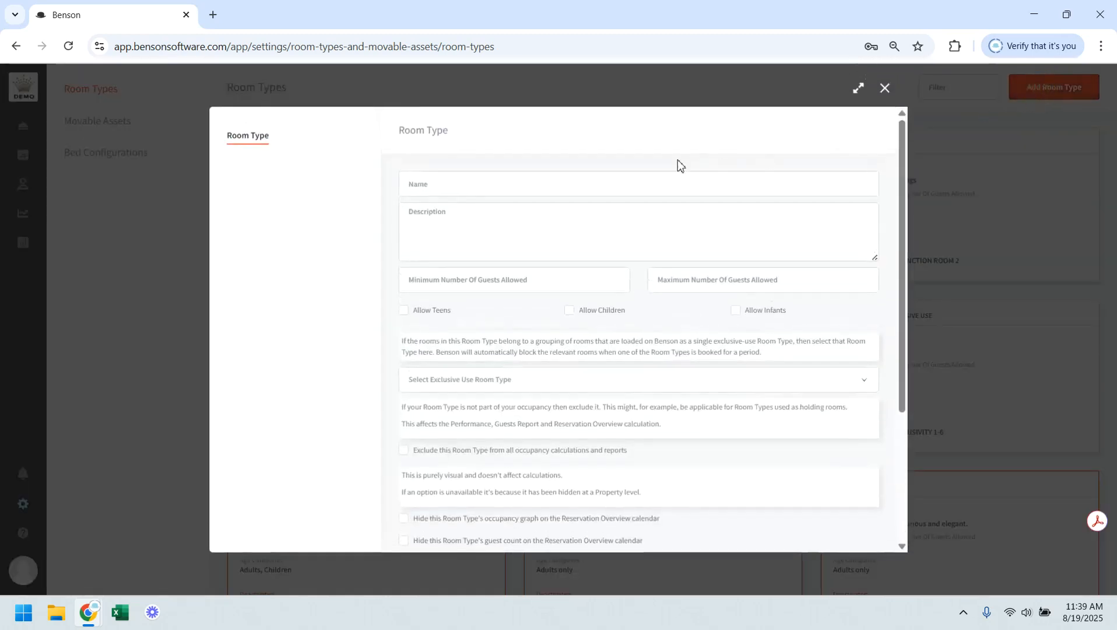
{"action": "left_click", "coordinate": [544, 187]}
{"action": "type", "text": "Suite"}
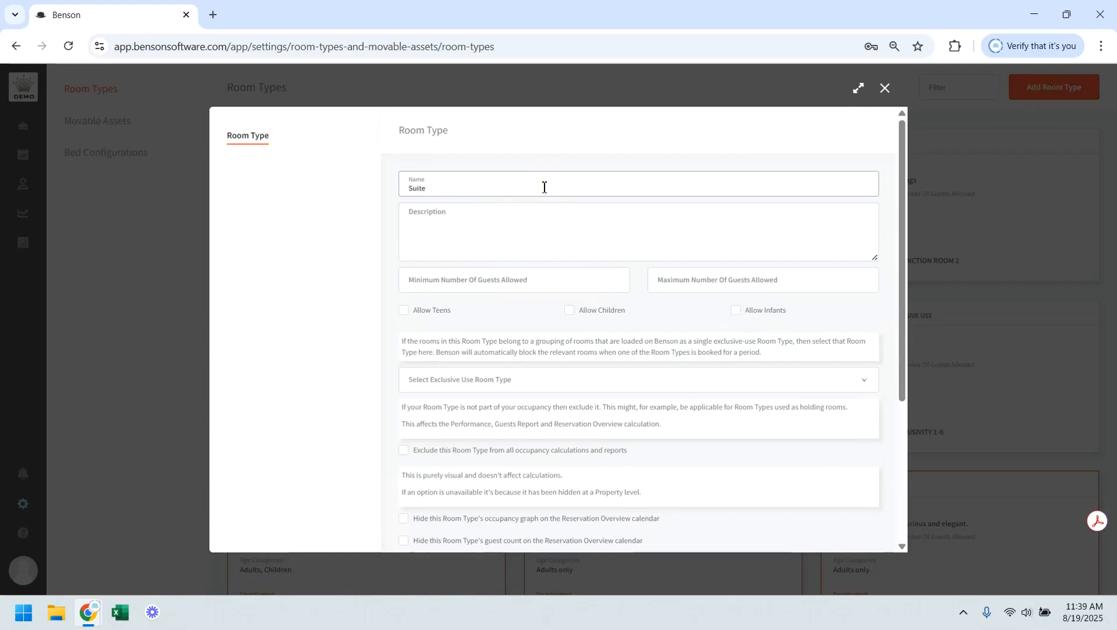
{"action": "key", "text": "Tab"}
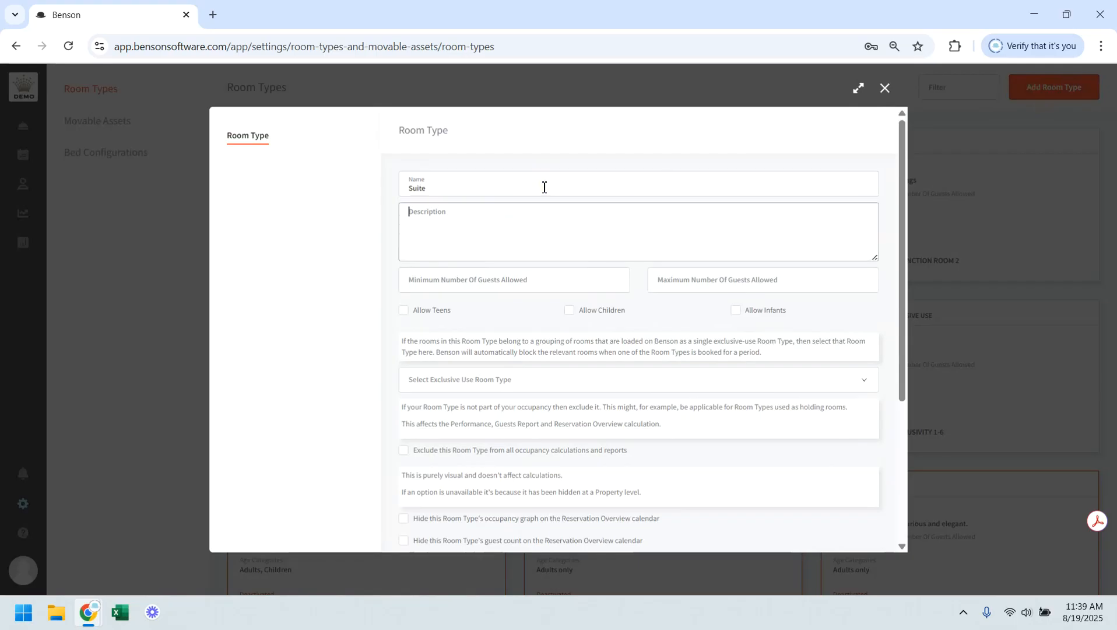
{"action": "type", "text": "Two b"}
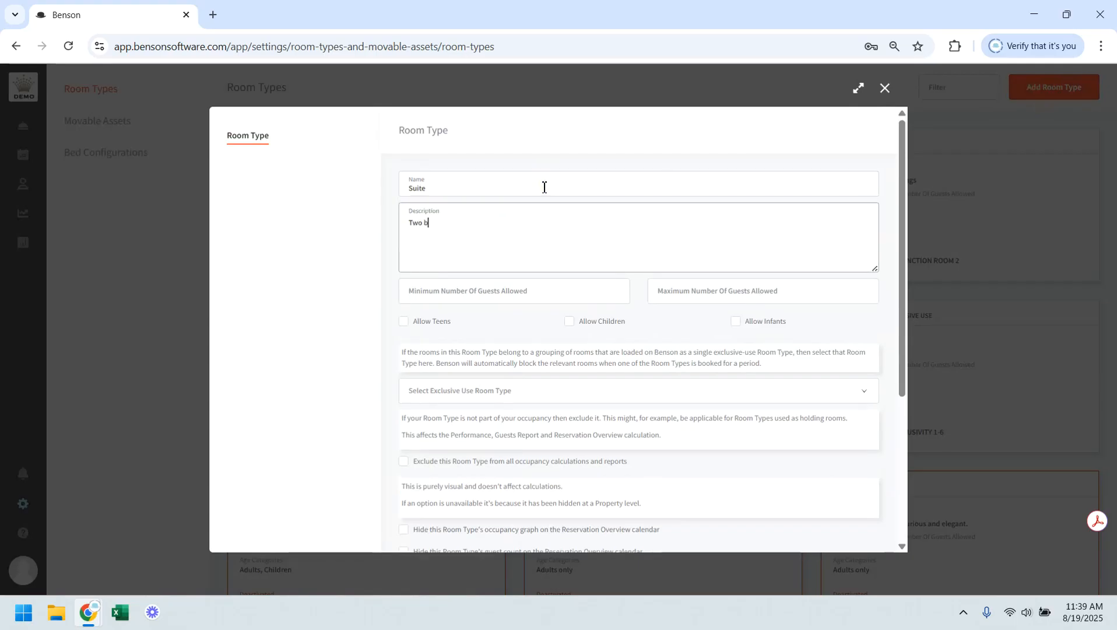
{"action": "type", "text": "edroom S"}
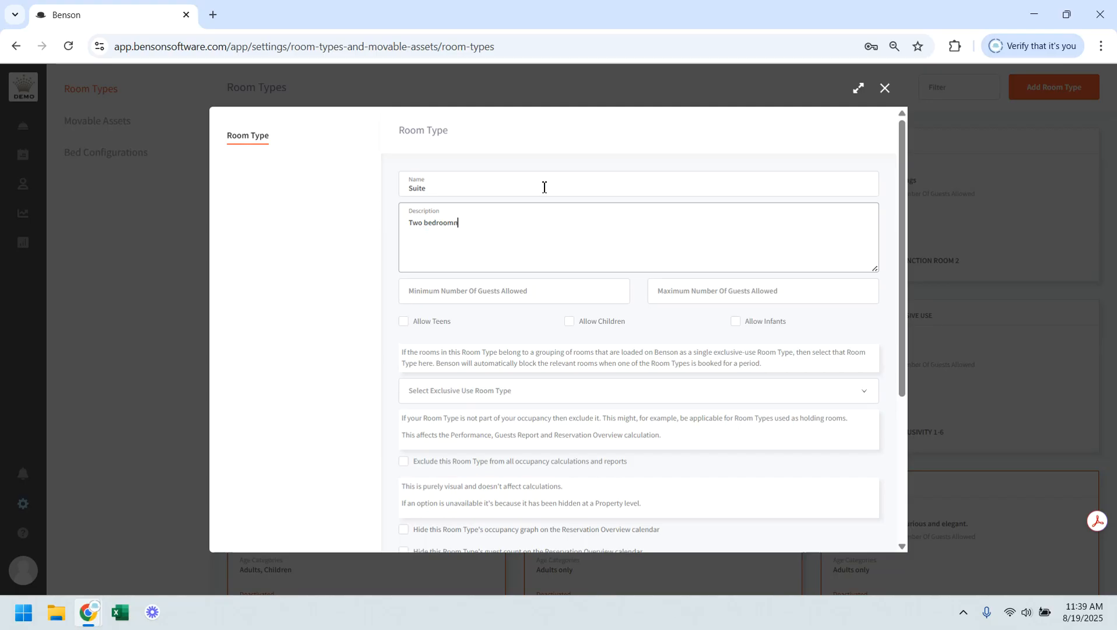
{"action": "type", "text": "uite"}
Set the Suite room type's minimum number of guests to 1 and the maximum to 4
{"action": "left_click", "coordinate": [487, 297]}
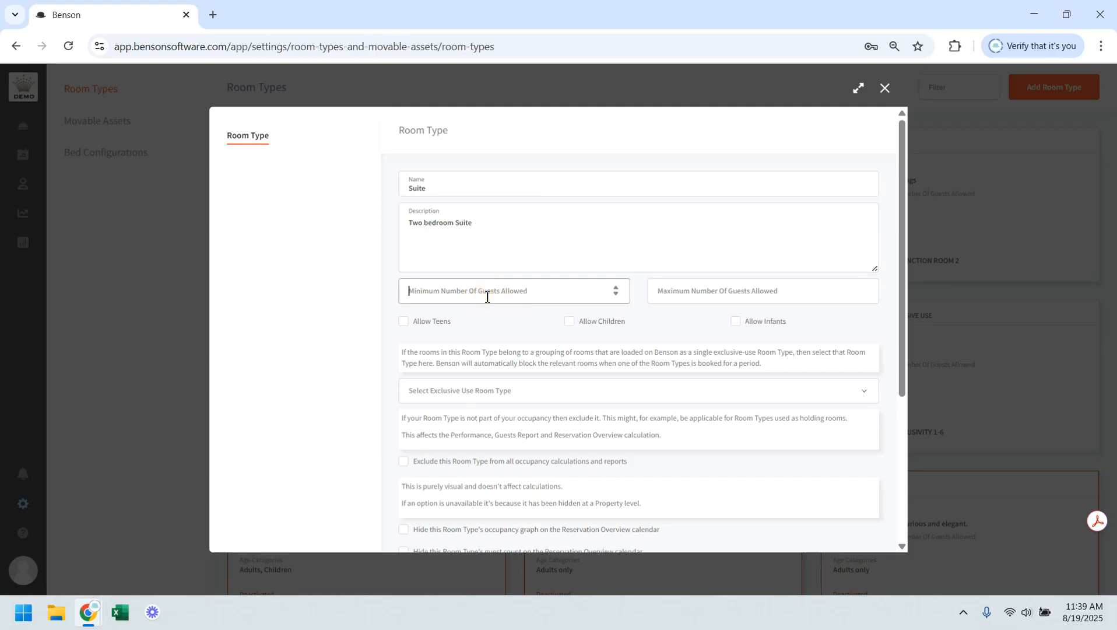
{"action": "type", "text": "1"}
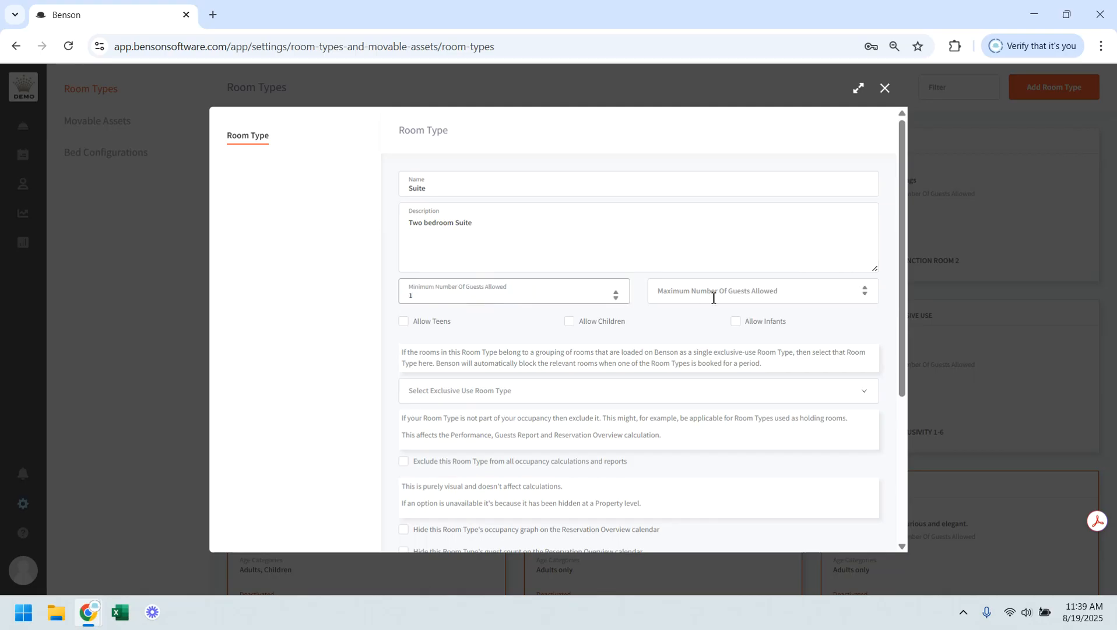
{"action": "left_click", "coordinate": [751, 294]}
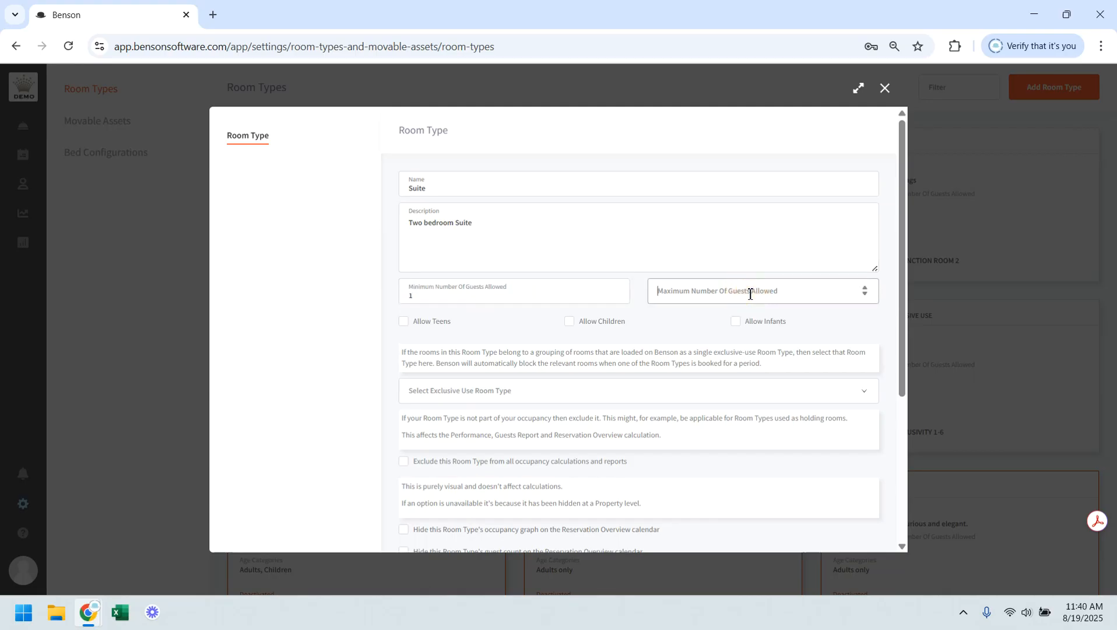
{"action": "type", "text": "4"}
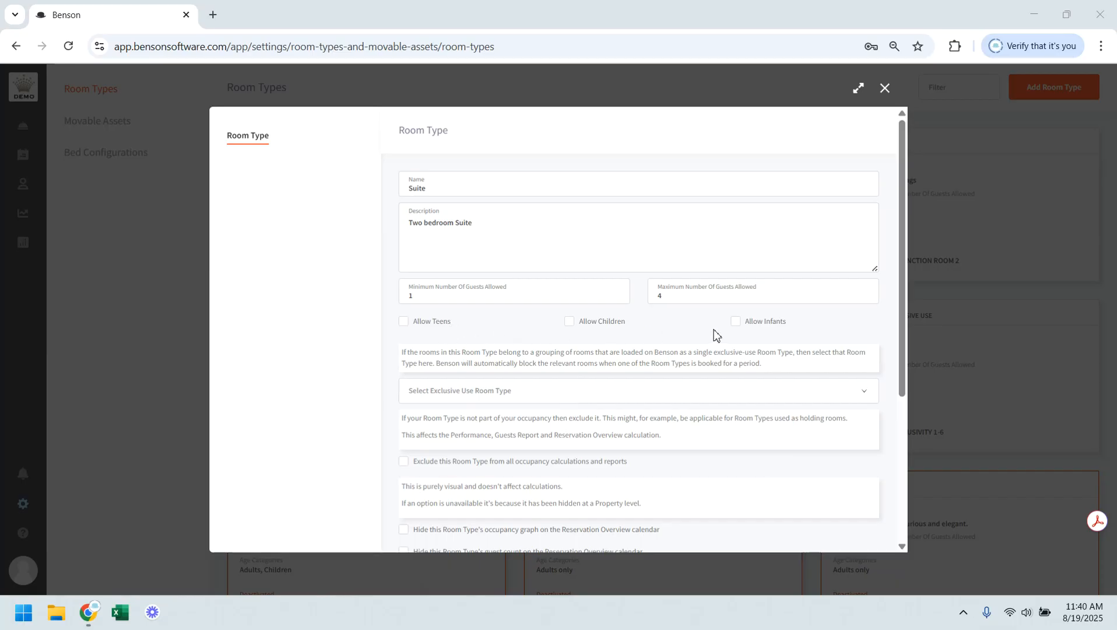
Allow infants in the room type, with ADULT as minimum age category and 2 minimum adults required before non-adult rates are available
{"action": "left_click", "coordinate": [764, 324]}
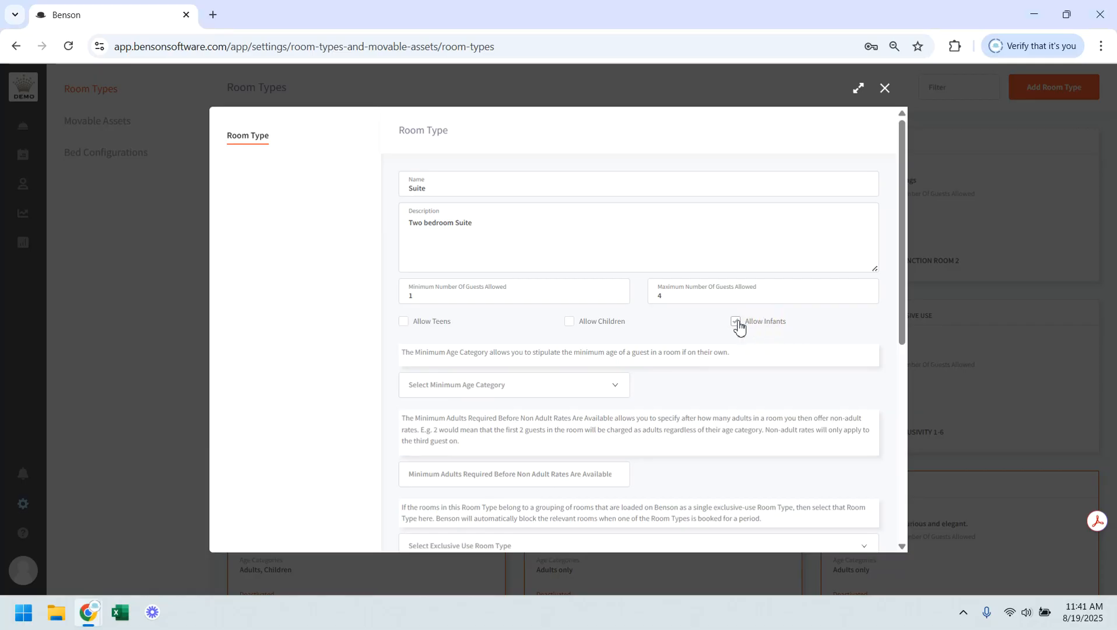
{"action": "scroll", "coordinate": [737, 327], "scroll_direction": "down", "scroll_amount": 3}
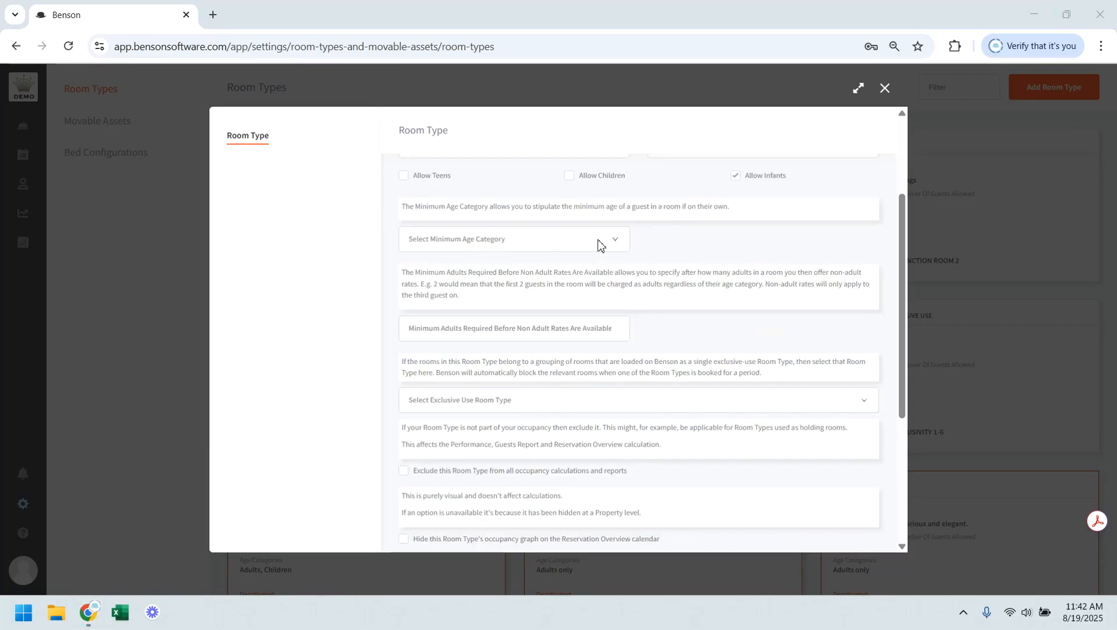
{"action": "left_click", "coordinate": [590, 248]}
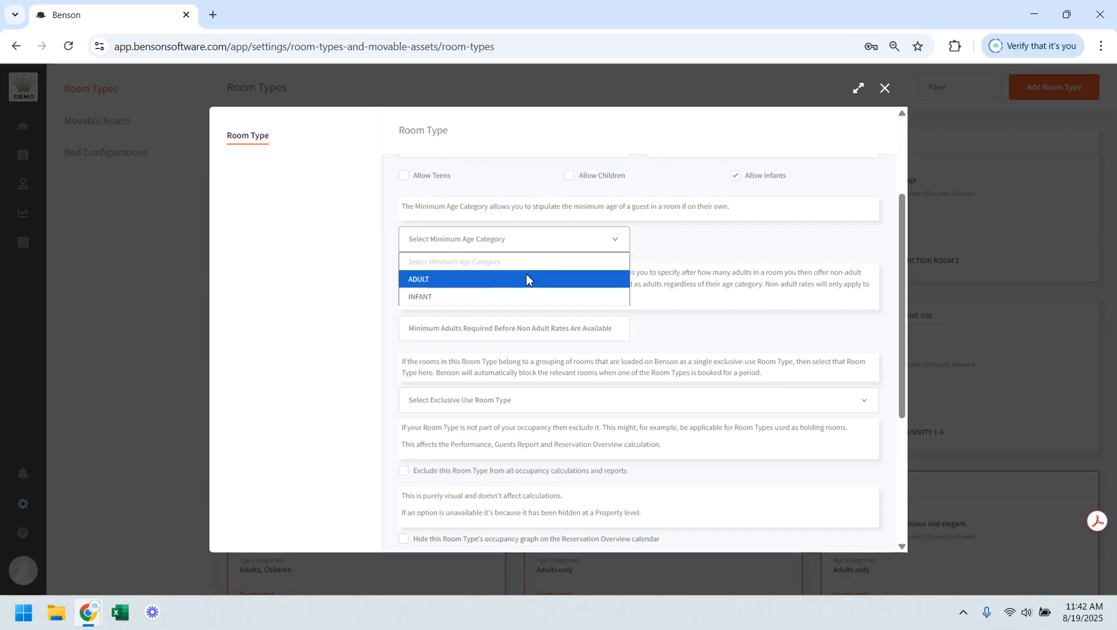
{"action": "left_click", "coordinate": [527, 279]}
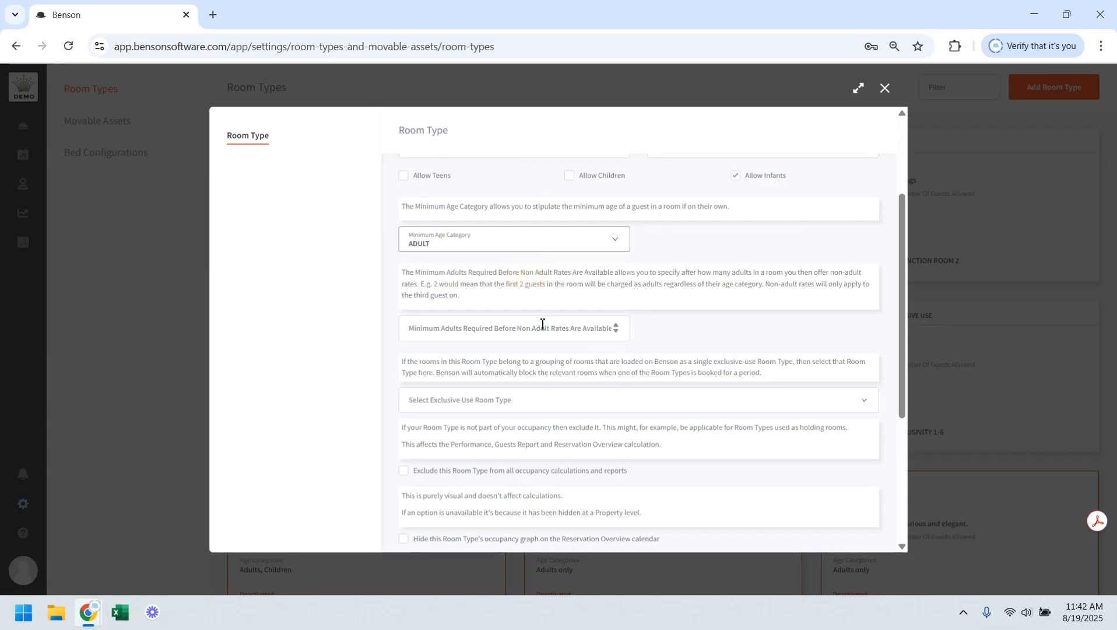
{"action": "left_click", "coordinate": [563, 327]}
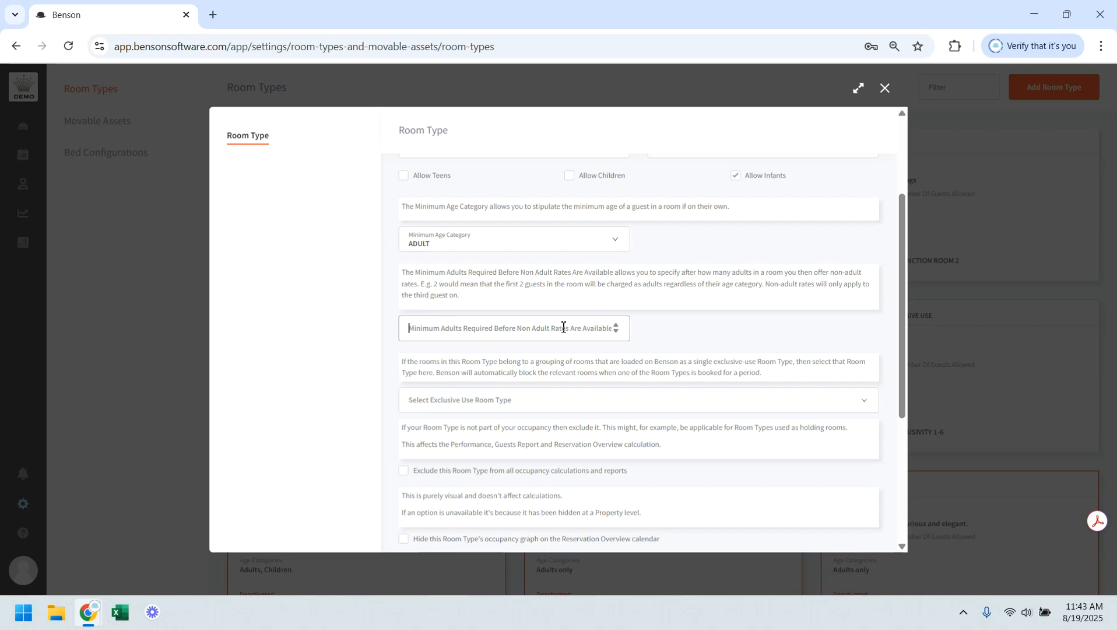
{"action": "type", "text": "2"}
{"action": "scroll", "coordinate": [798, 424], "scroll_direction": "down", "scroll_amount": 1}
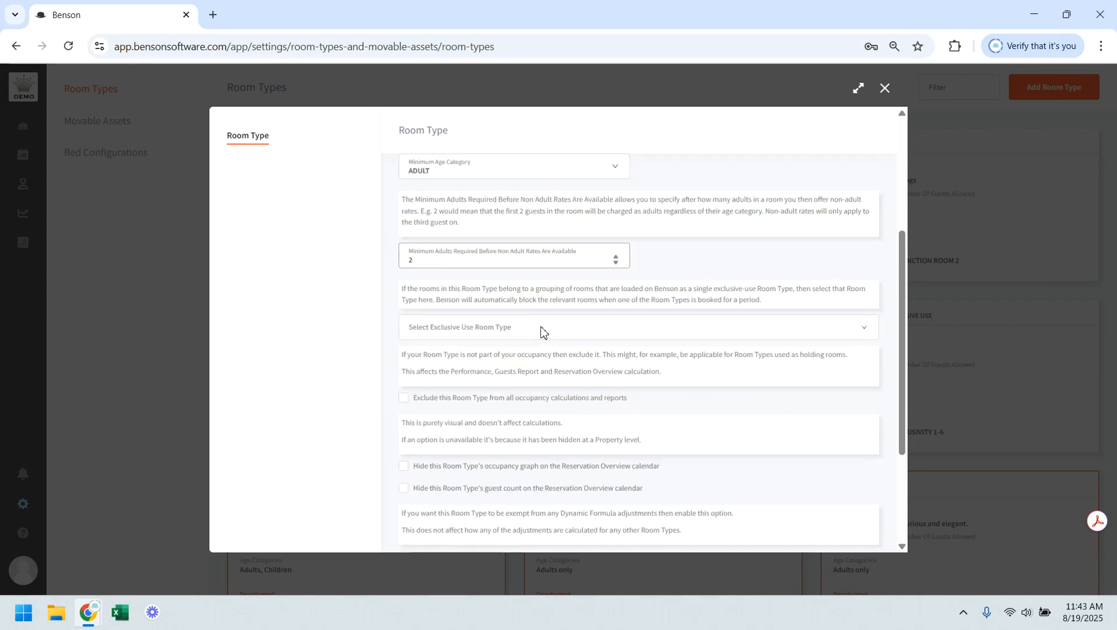
{"action": "left_click", "coordinate": [541, 331]}
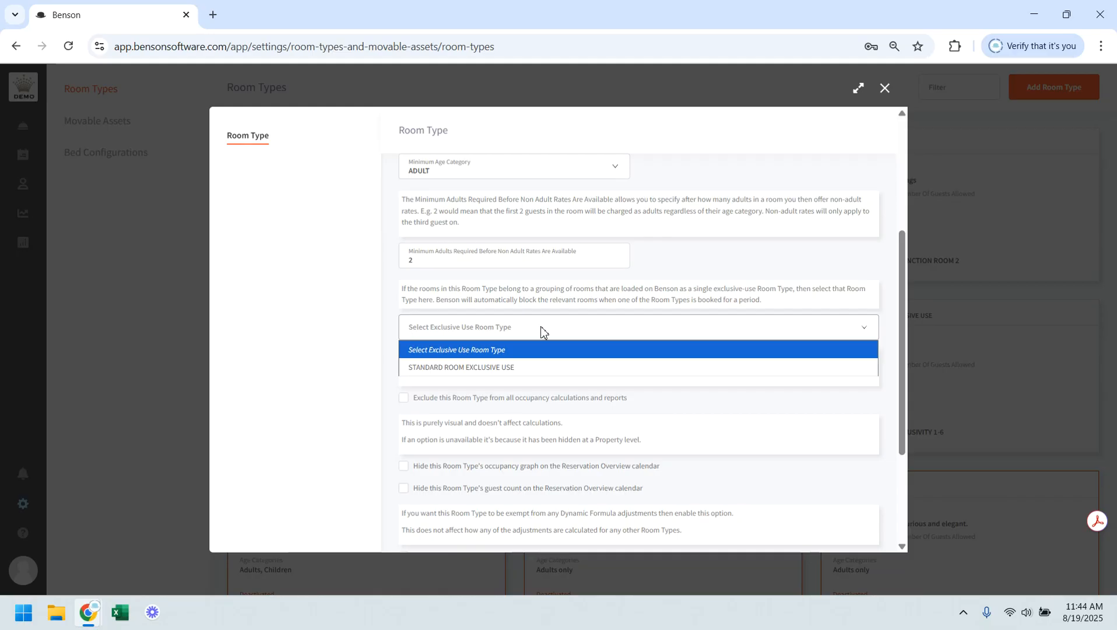
{"action": "scroll", "coordinate": [322, 348], "scroll_direction": "down", "scroll_amount": 2}
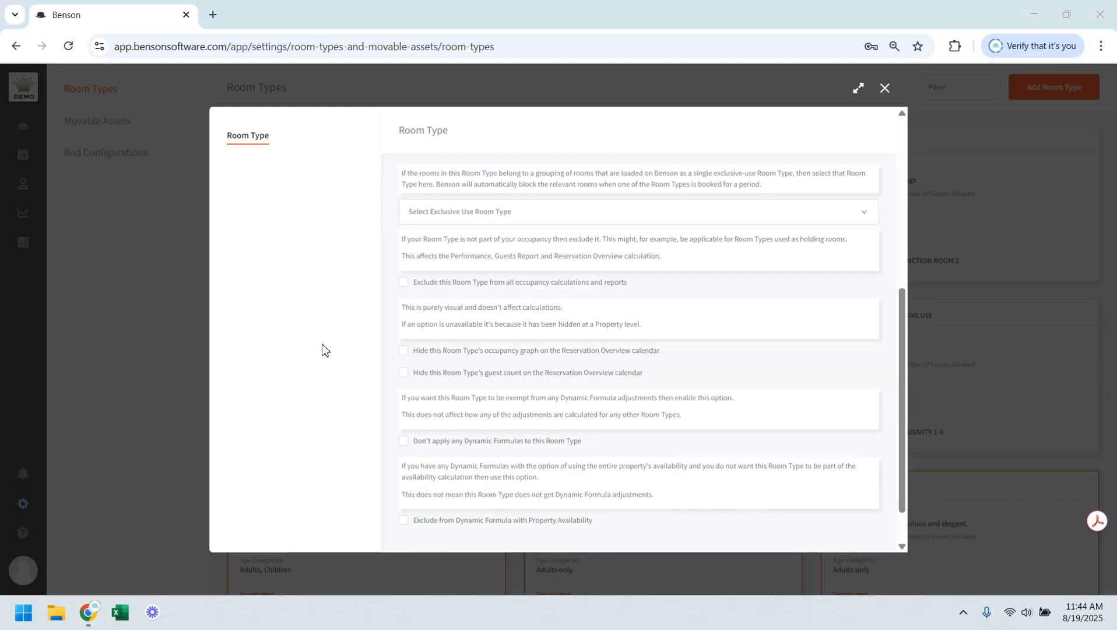
{"action": "left_click", "coordinate": [510, 283]}
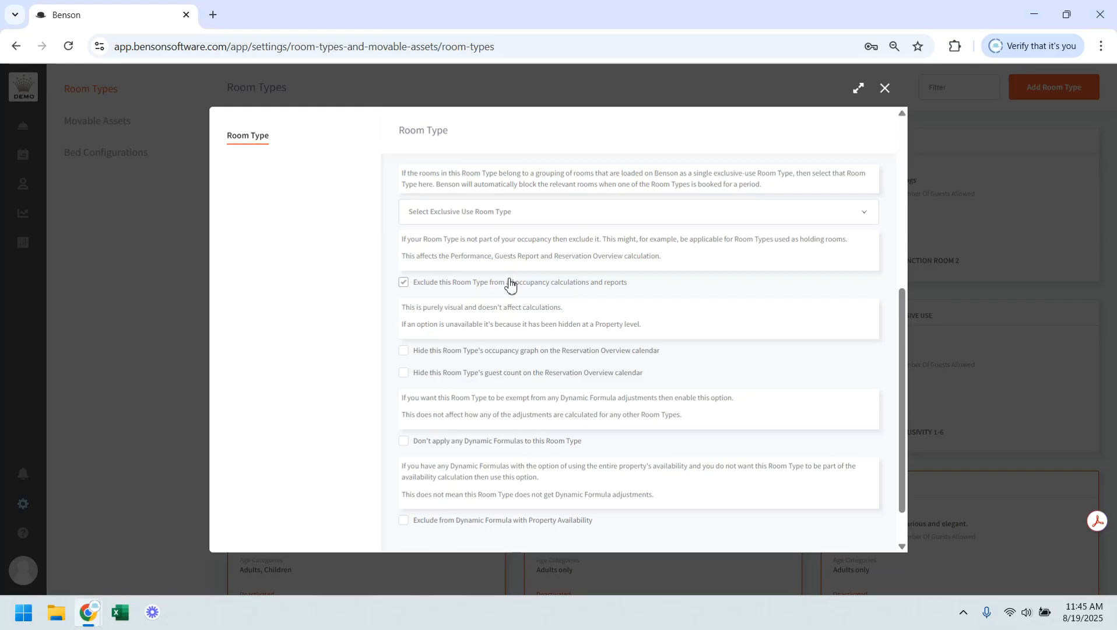
{"action": "left_click", "coordinate": [510, 284]}
{"action": "left_click", "coordinate": [494, 351]}
{"action": "left_click", "coordinate": [484, 376]}
{"action": "left_click", "coordinate": [487, 350]}
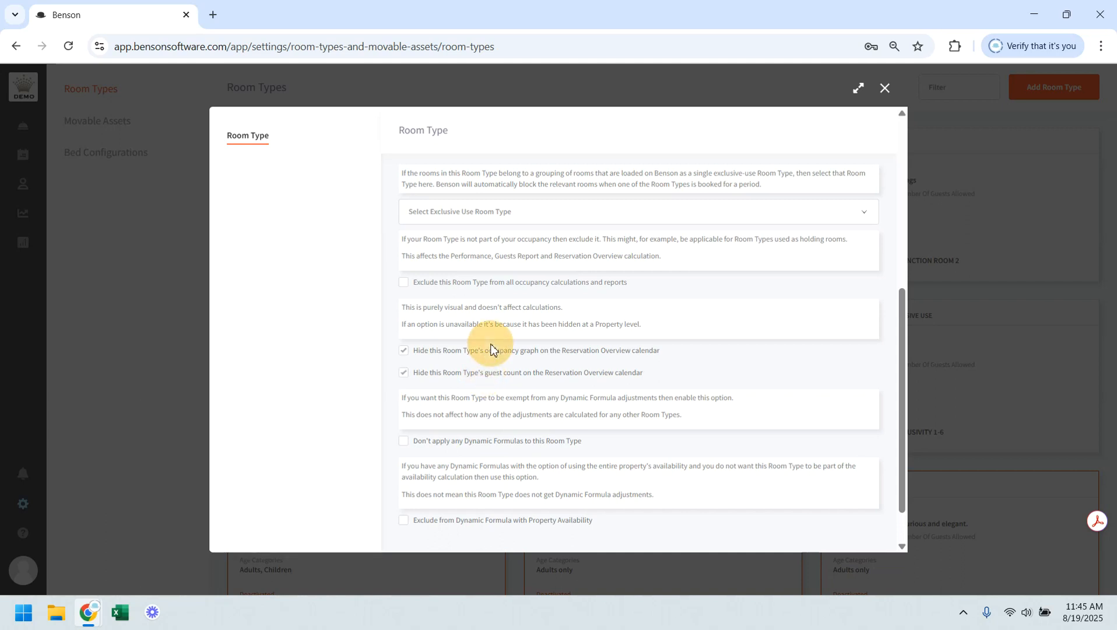
{"action": "left_click", "coordinate": [460, 373]}
Exclude the room type from Dynamic Formula with Property Availability and save it
{"action": "scroll", "coordinate": [247, 456], "scroll_direction": "down", "scroll_amount": 2}
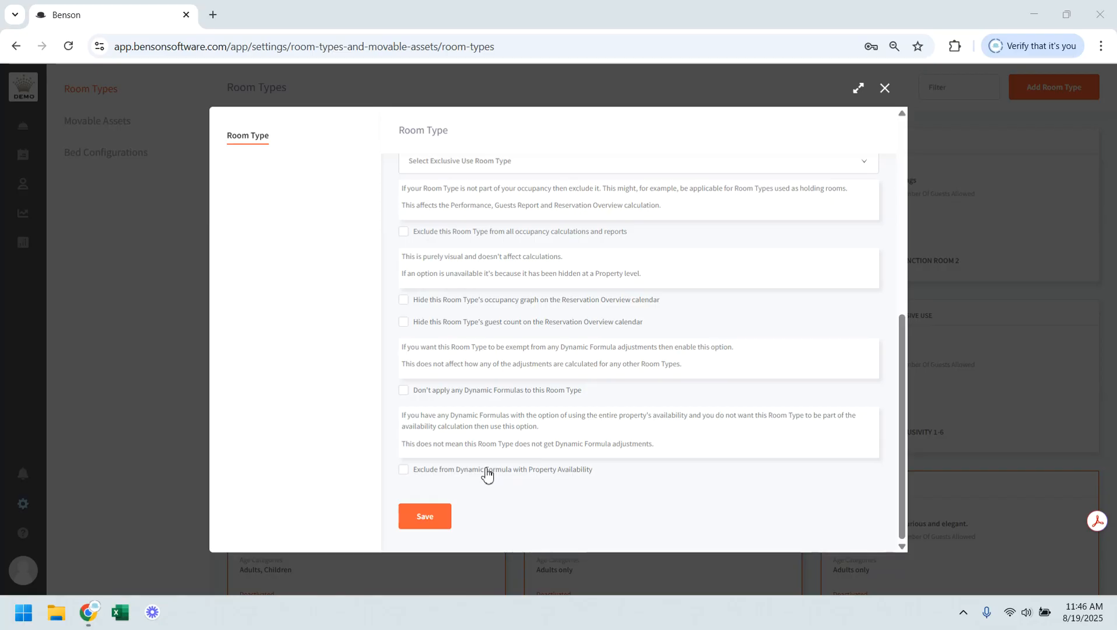
{"action": "left_click", "coordinate": [486, 471]}
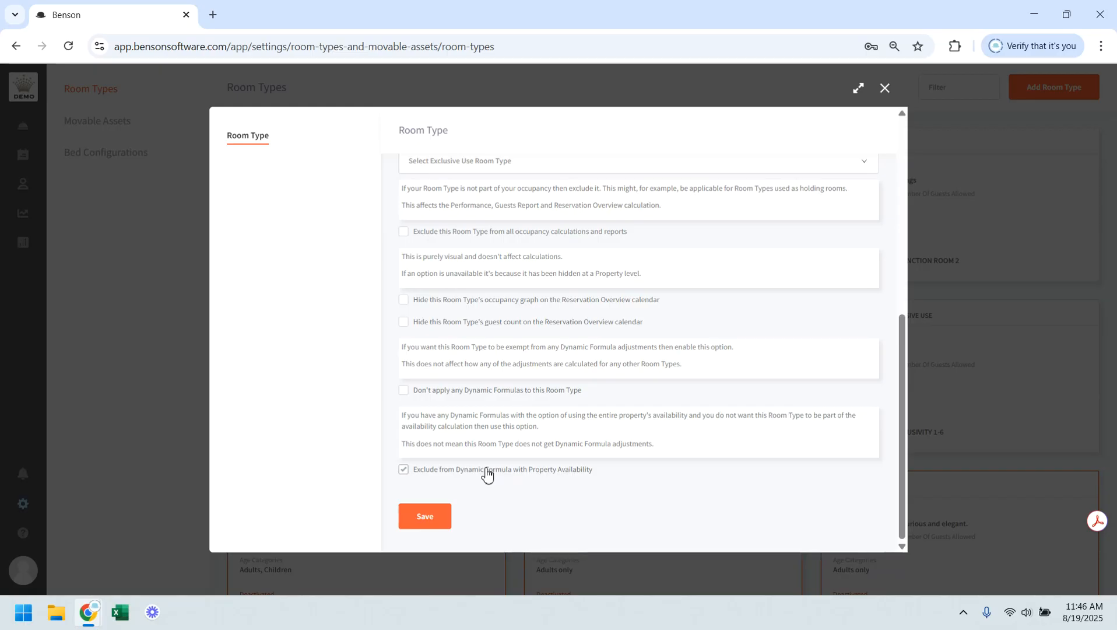
{"action": "left_click", "coordinate": [425, 519]}
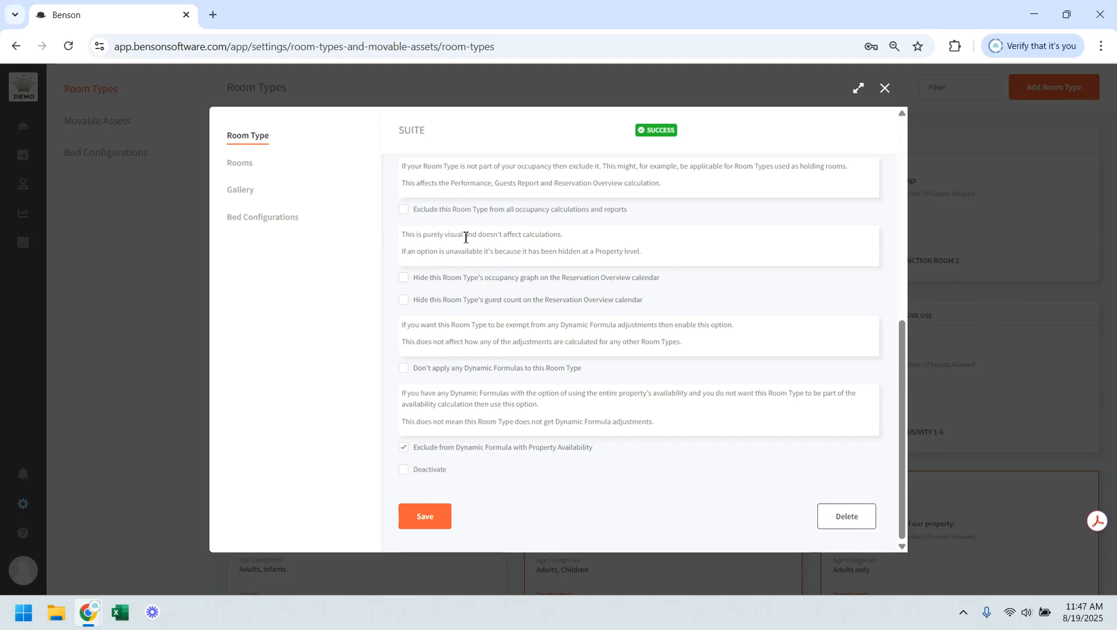
Add a room named Owl Suite to the Suite room type and save it
{"action": "left_click", "coordinate": [242, 171]}
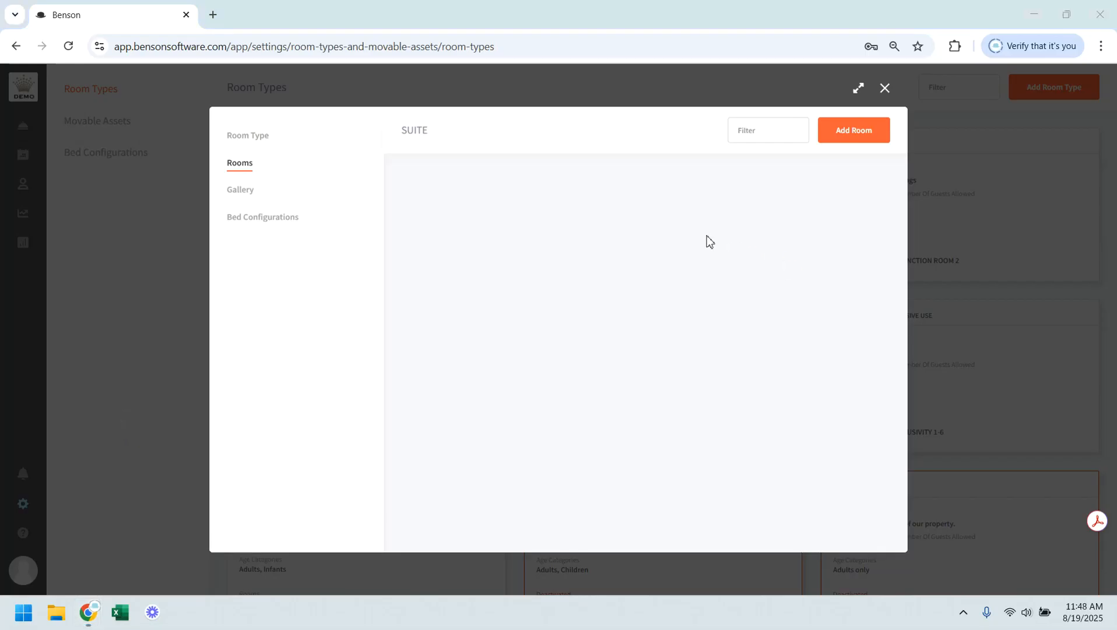
{"action": "left_click", "coordinate": [854, 137]}
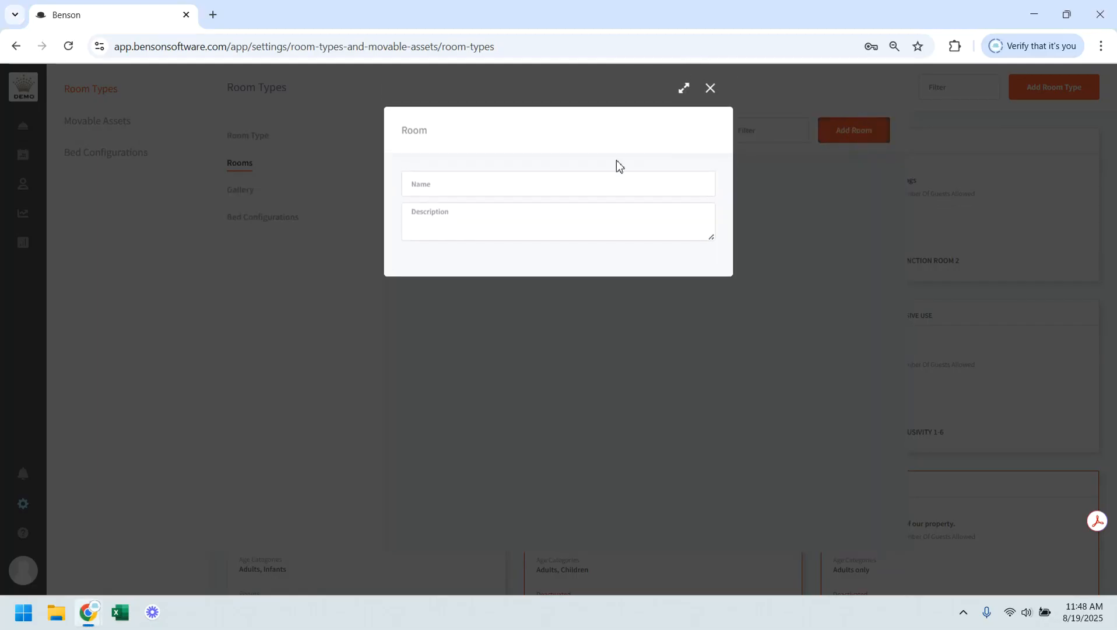
{"action": "left_click", "coordinate": [523, 188]}
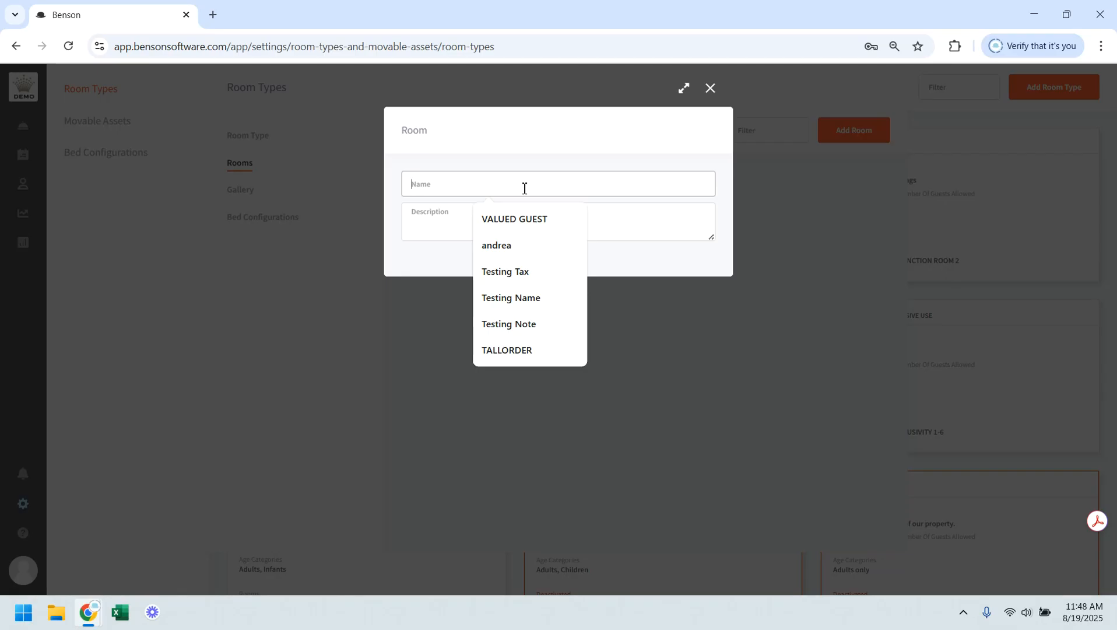
{"action": "type", "text": "Owl"}
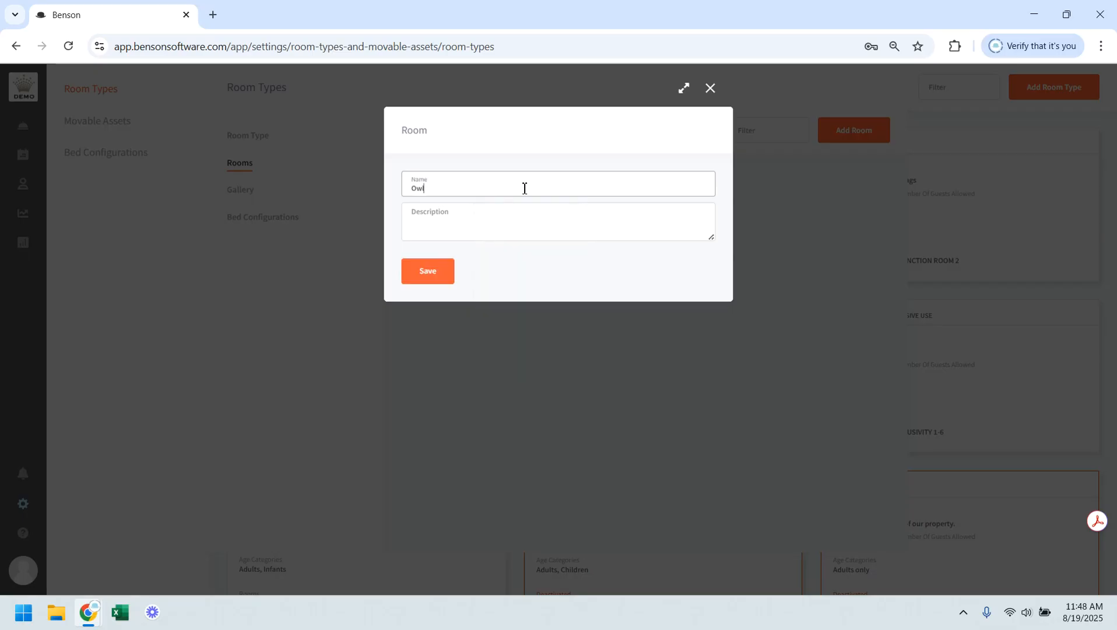
{"action": "type", "text": " Suite"}
{"action": "left_click", "coordinate": [436, 271]}
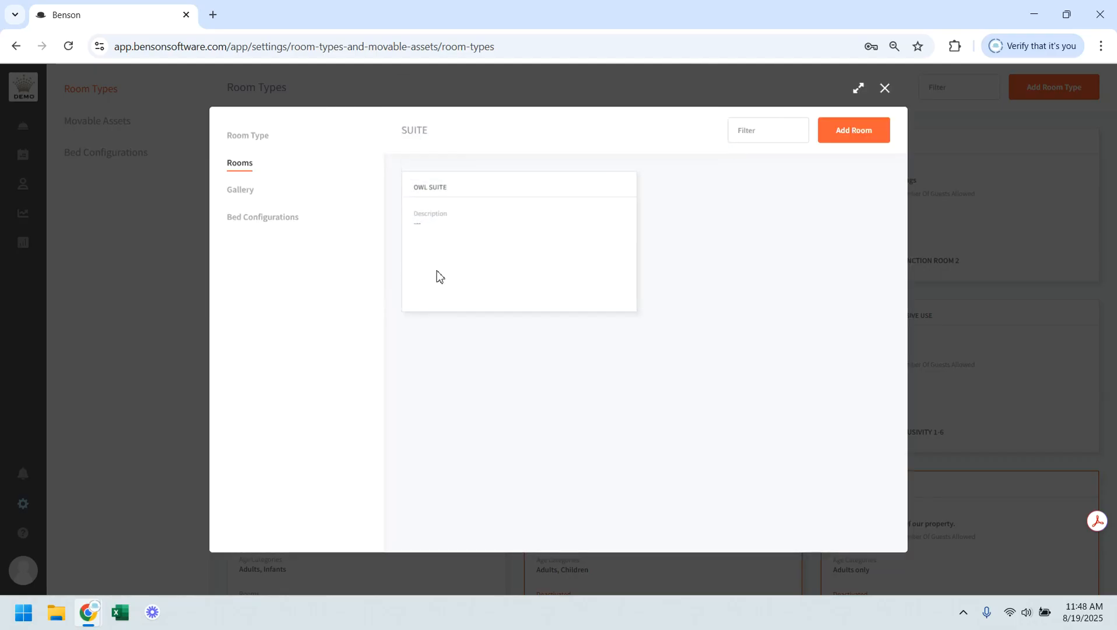
Add a second room named Crow Suite to the Suite room type and save it
{"action": "left_click", "coordinate": [862, 129]}
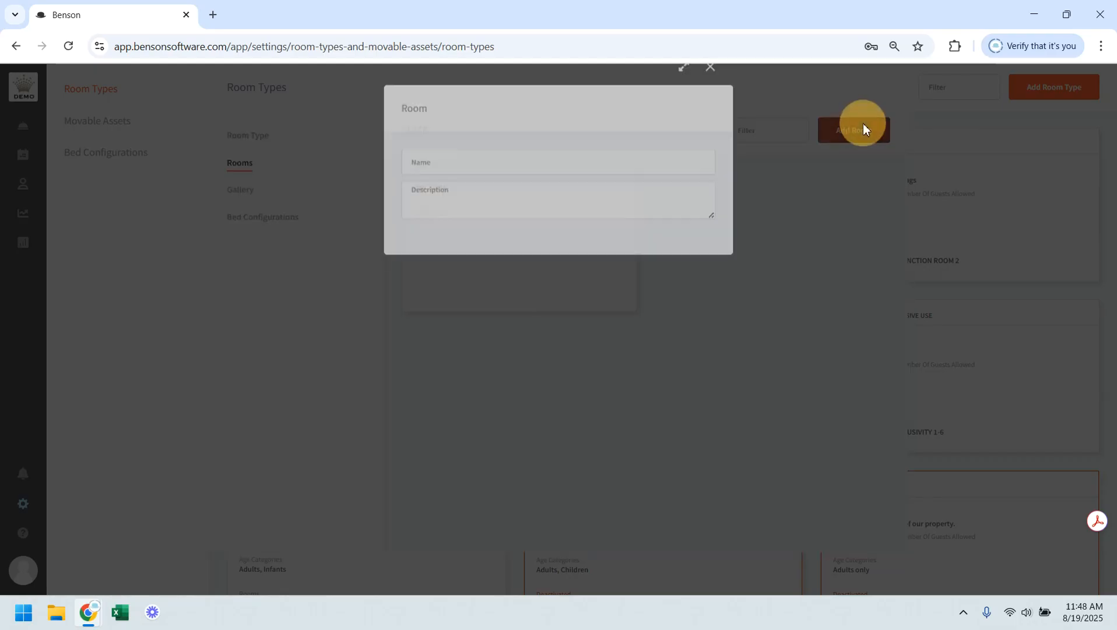
{"action": "left_click", "coordinate": [511, 185]}
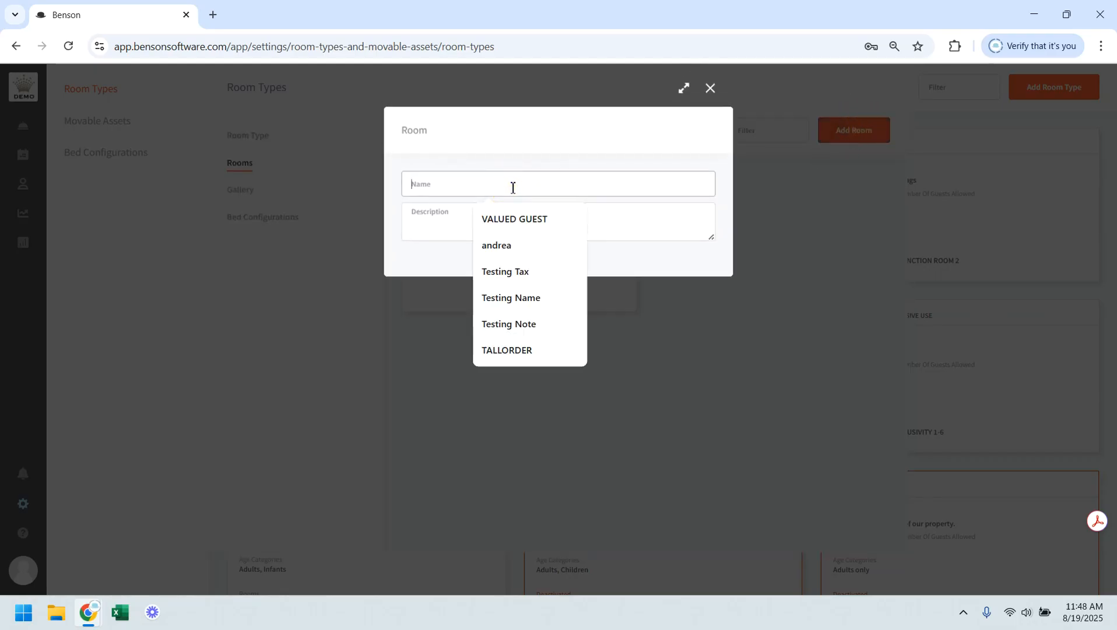
{"action": "type", "text": "Crow Suit"}
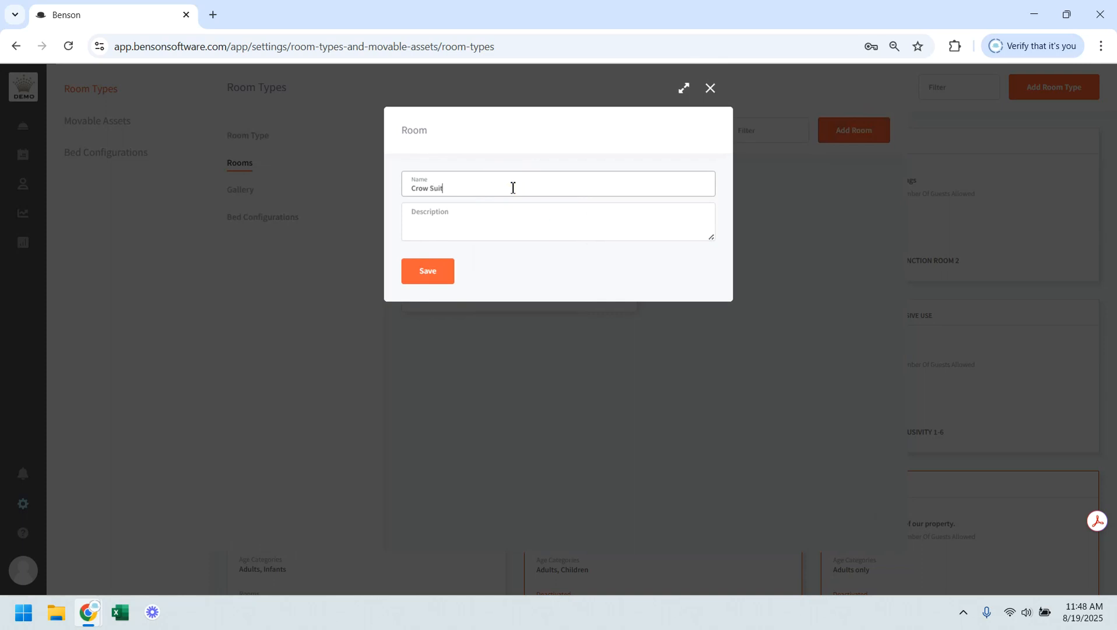
{"action": "type", "text": "e"}
{"action": "left_click", "coordinate": [440, 276]}
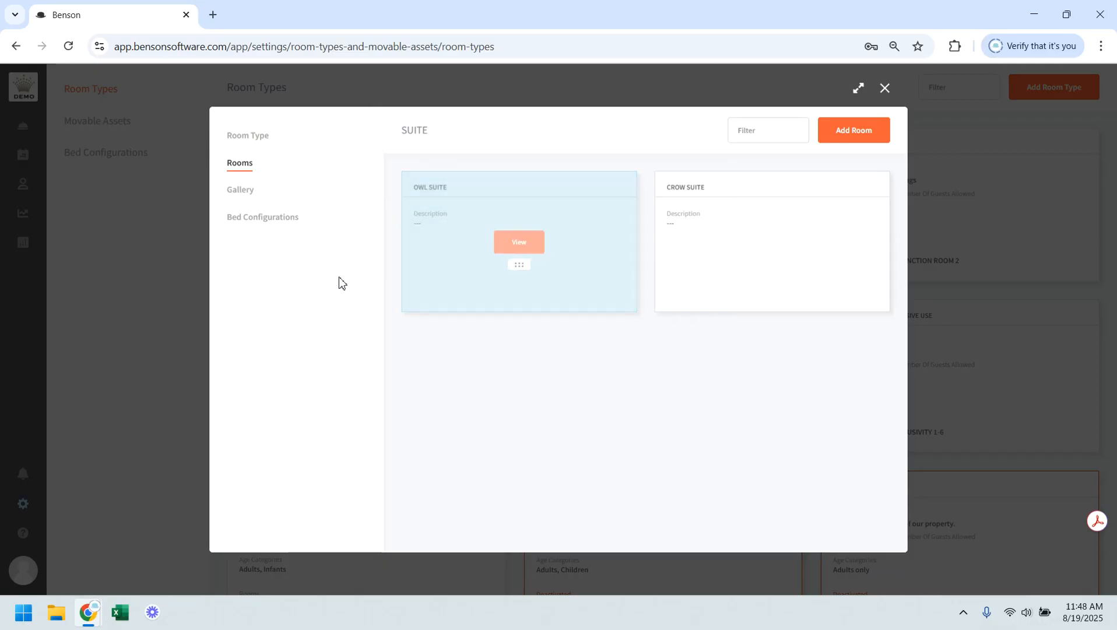
Add the DOUBLE and TRIPLE bed configurations to the Suite room type and close its settings
{"action": "left_click", "coordinate": [244, 199]}
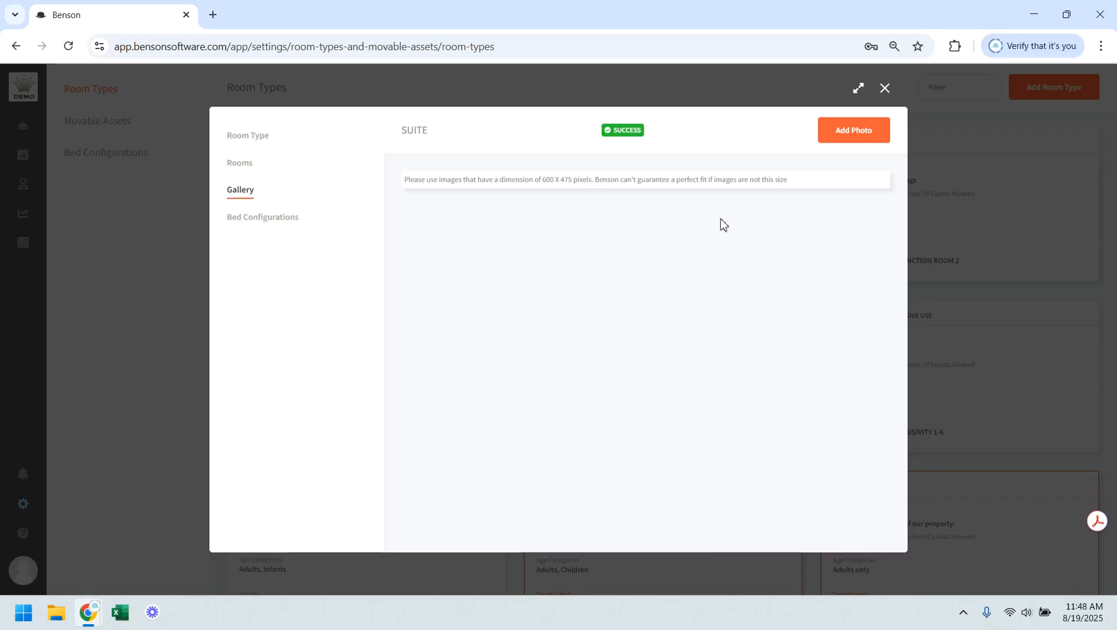
{"action": "left_click", "coordinate": [254, 225]}
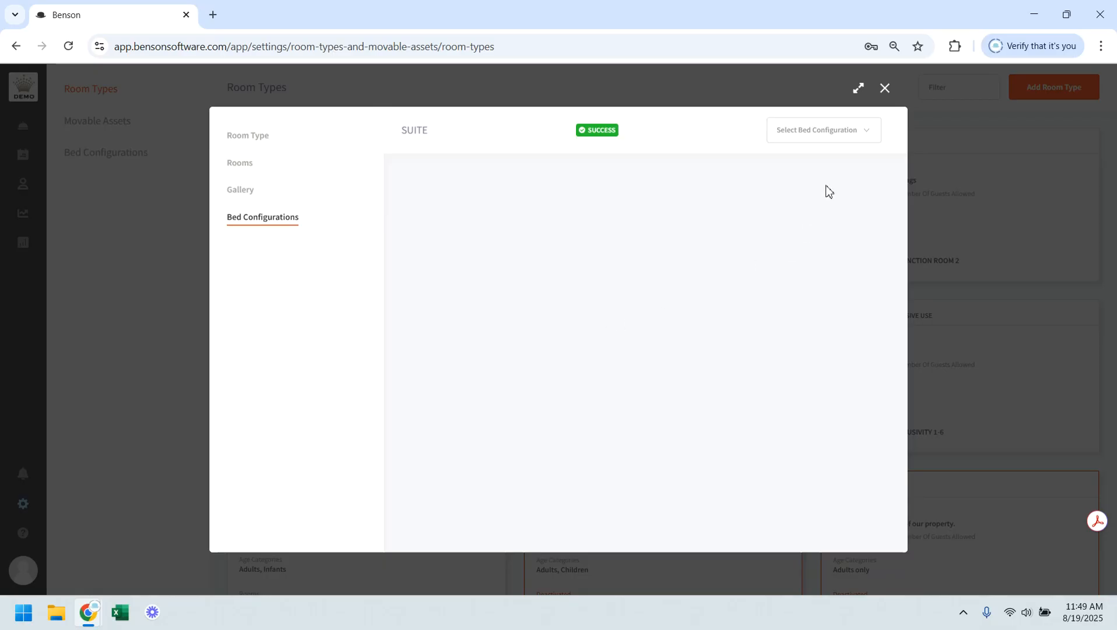
{"action": "left_click", "coordinate": [831, 139]}
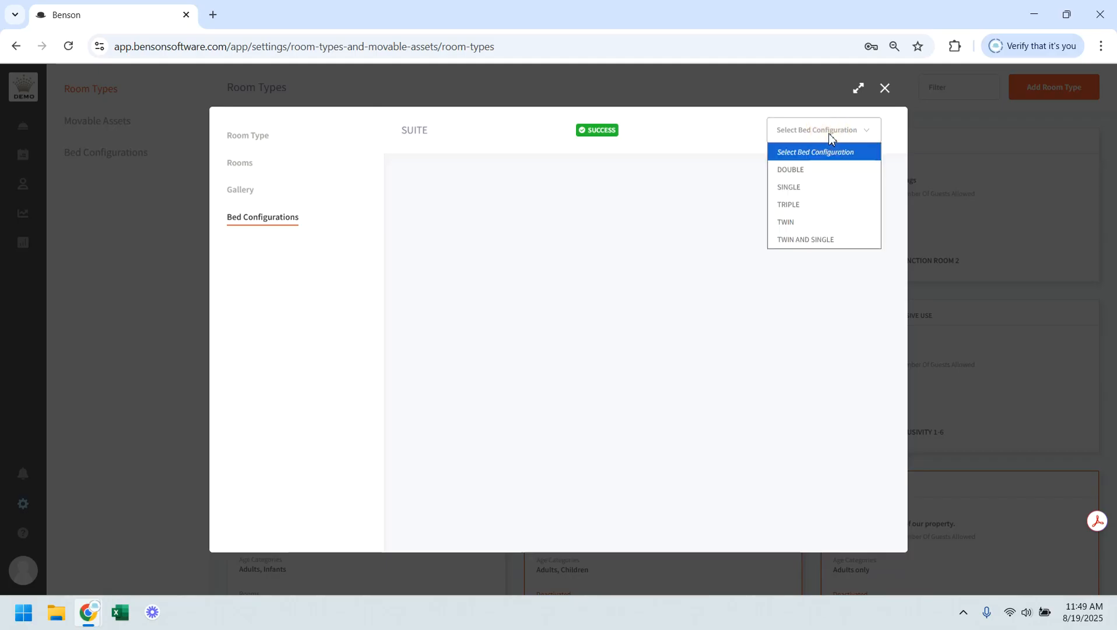
{"action": "left_click", "coordinate": [822, 175]}
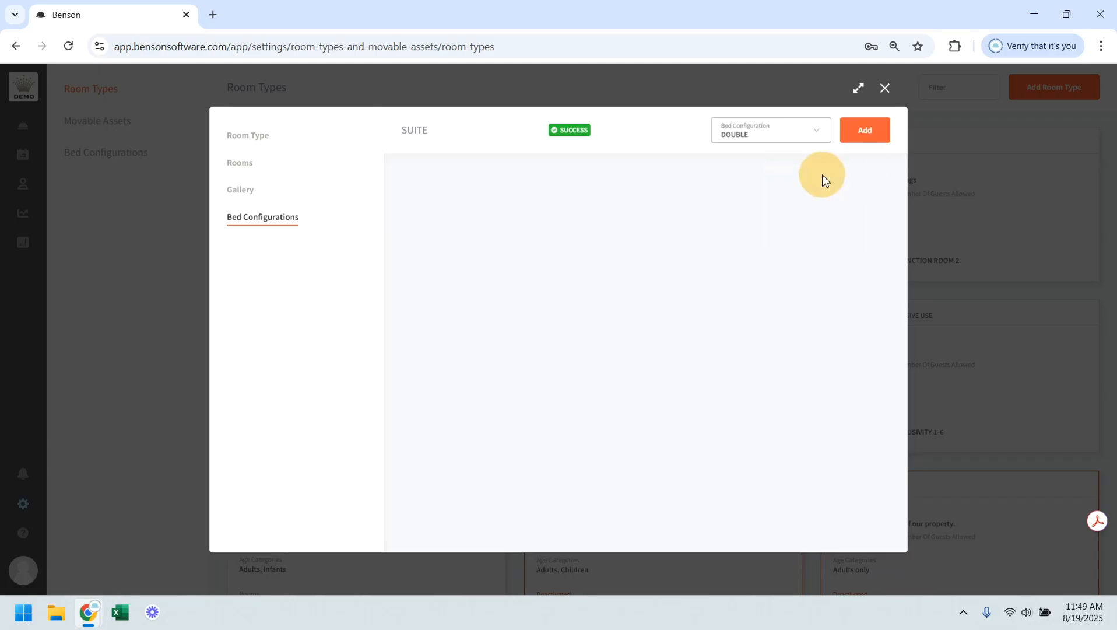
{"action": "left_click", "coordinate": [870, 130]}
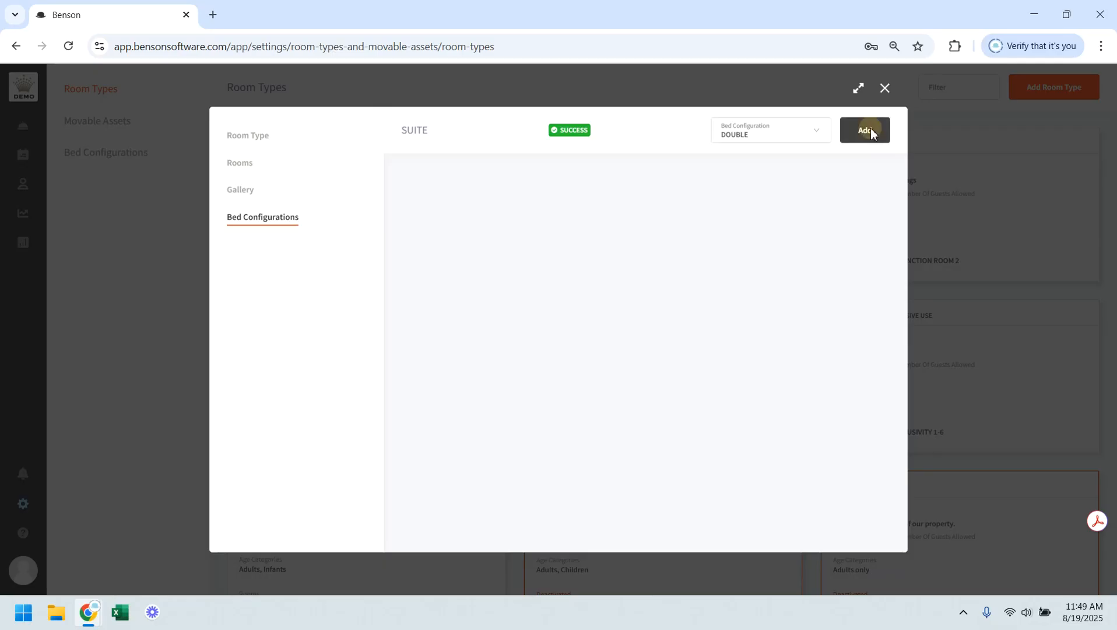
{"action": "left_click", "coordinate": [830, 130]}
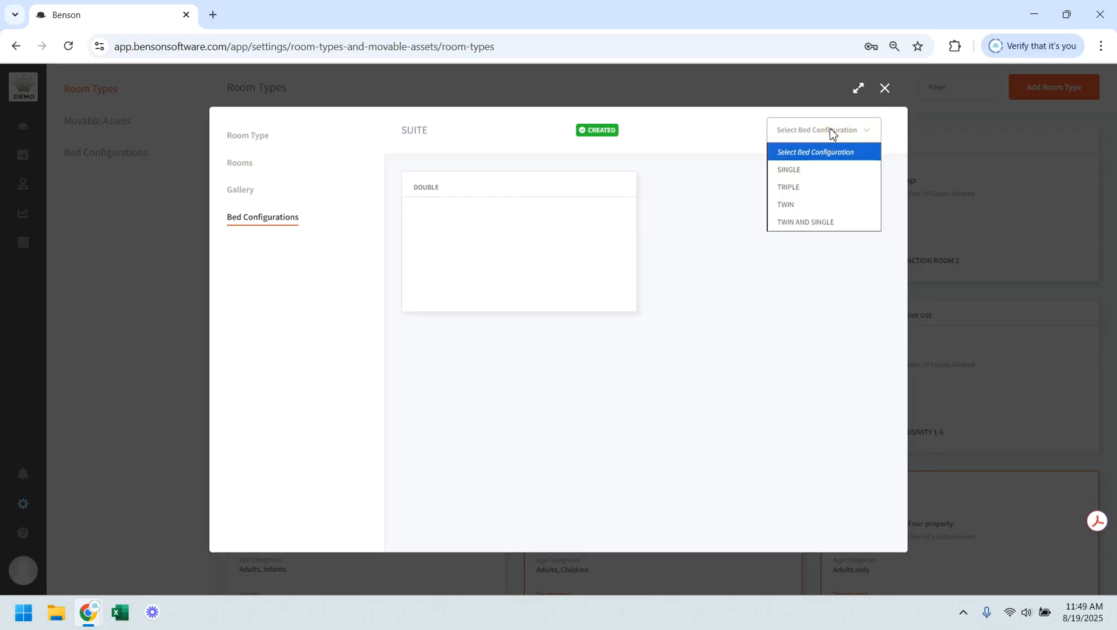
{"action": "left_click", "coordinate": [809, 189]}
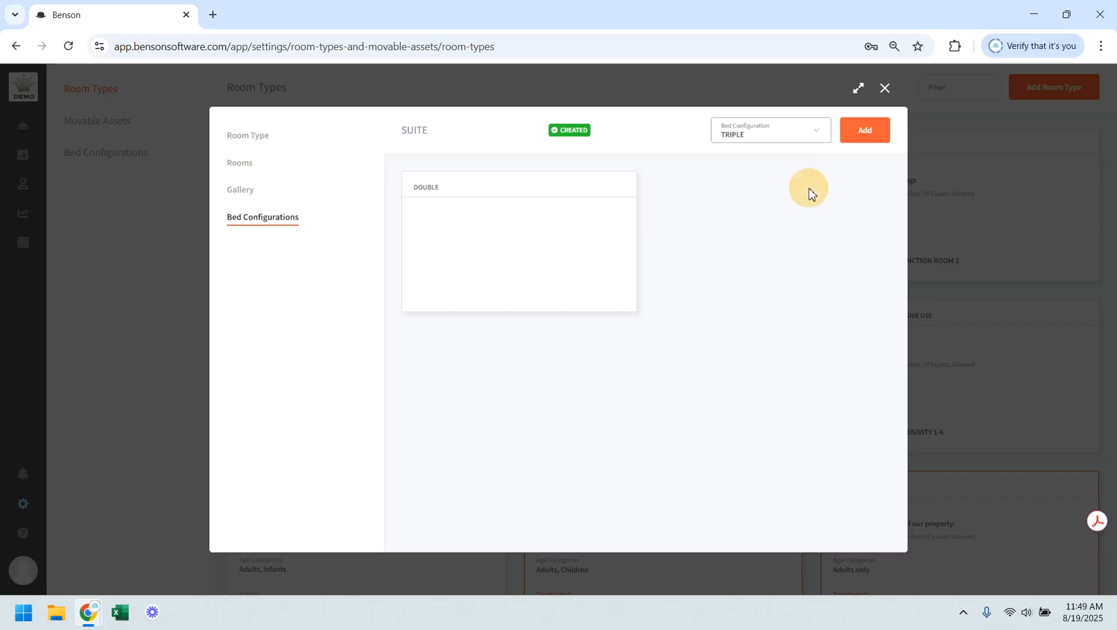
{"action": "left_click", "coordinate": [866, 133]}
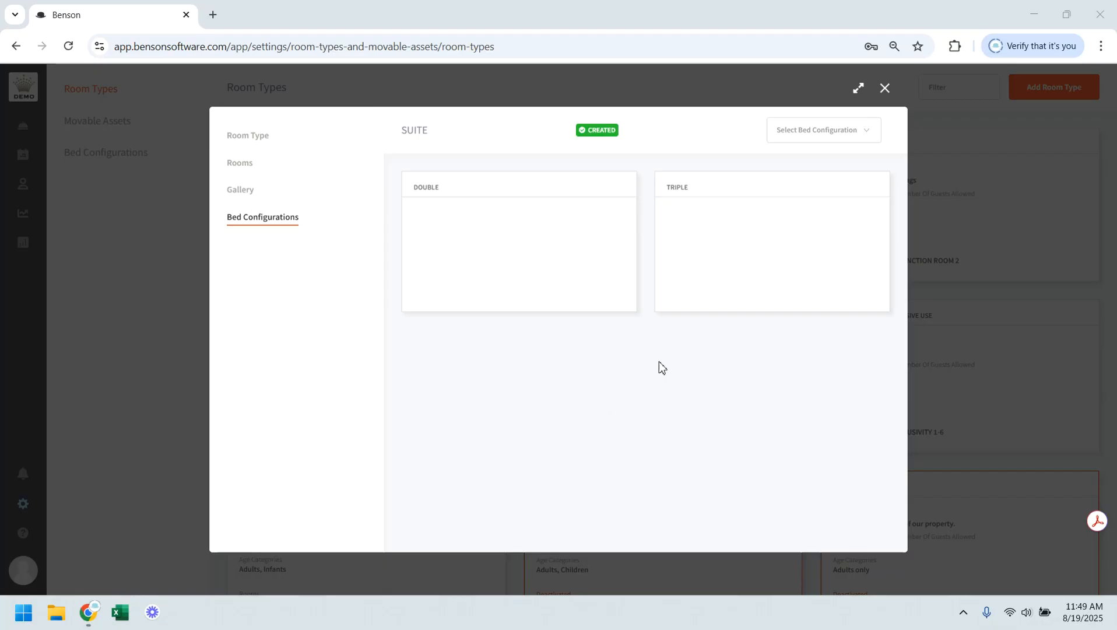
{"action": "left_click", "coordinate": [884, 88]}
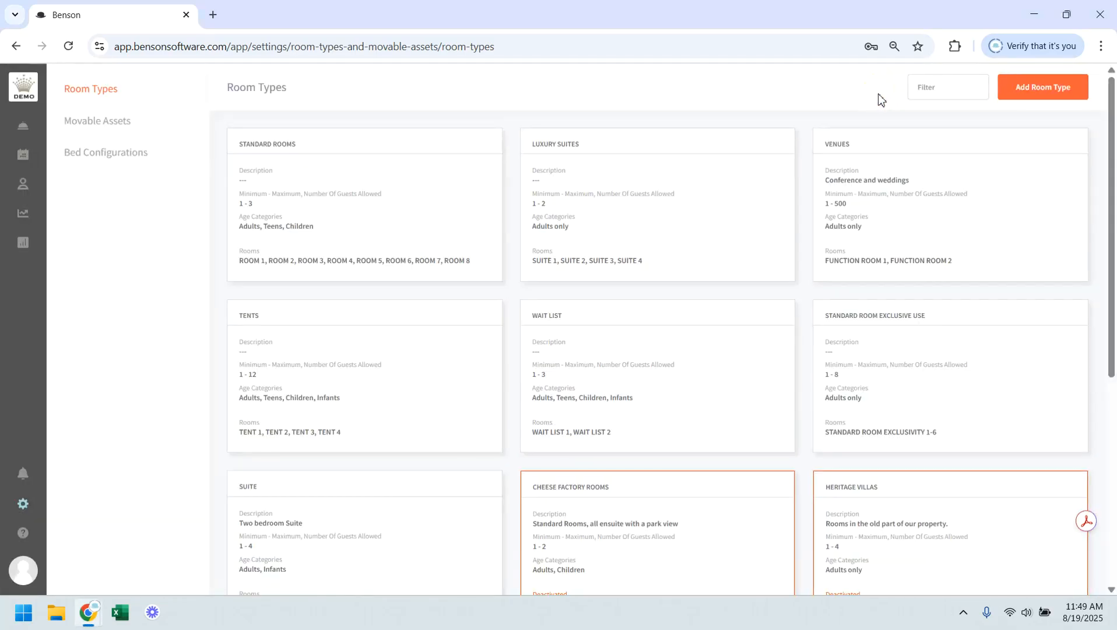
Create and save a movable asset named Roller Bed with 5 total units, leaving it active
{"action": "left_click", "coordinate": [96, 125]}
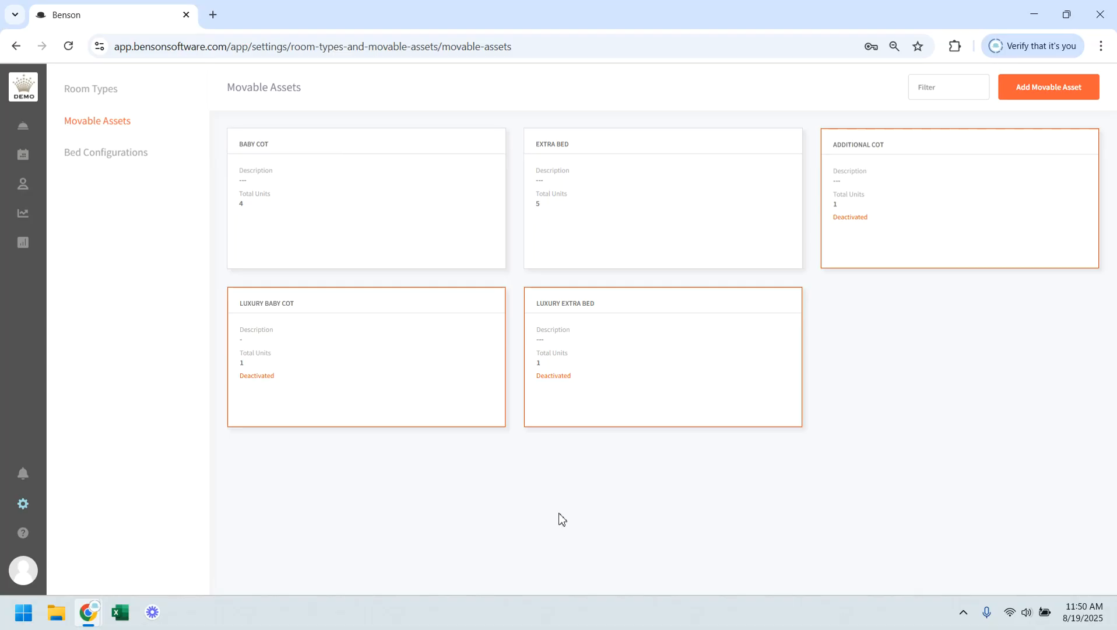
{"action": "mouse_move", "coordinate": [336, 195]}
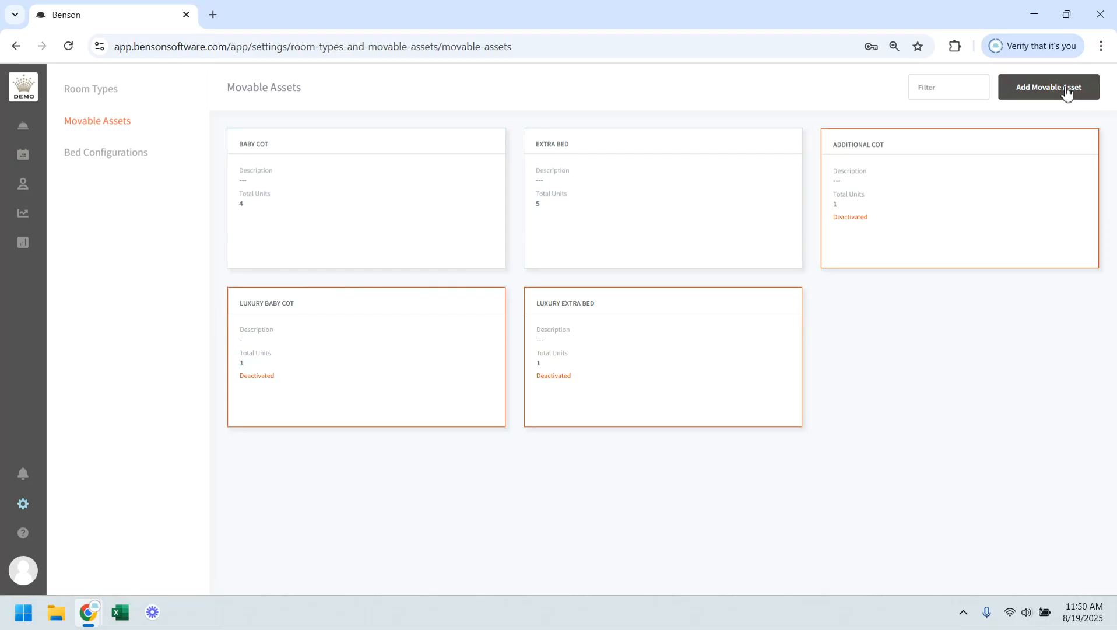
{"action": "left_click", "coordinate": [1066, 89]}
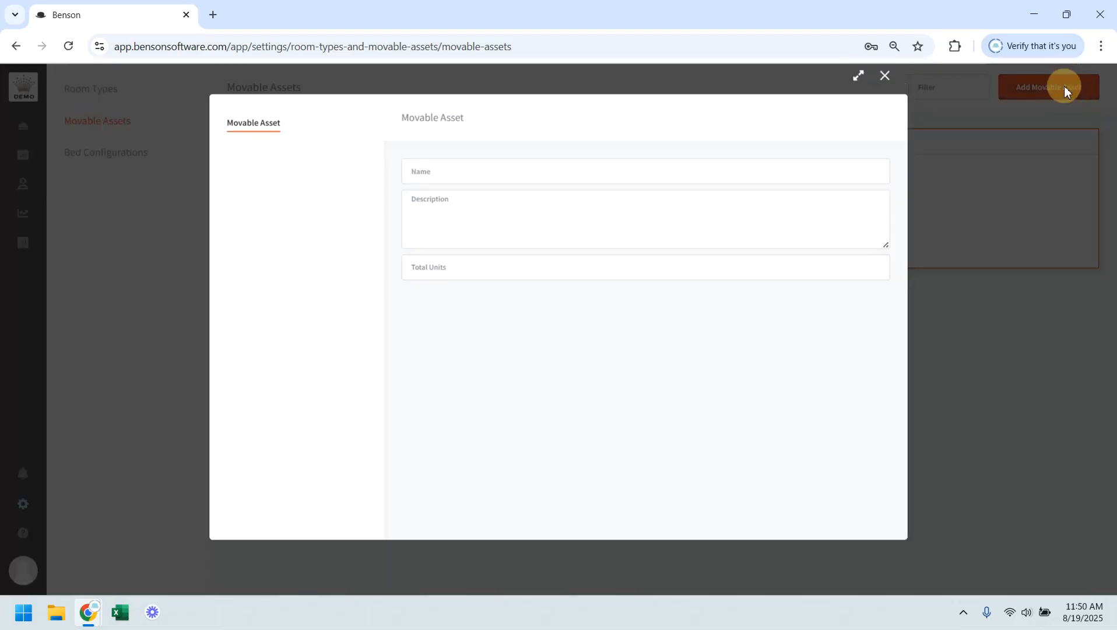
{"action": "left_click", "coordinate": [523, 183]}
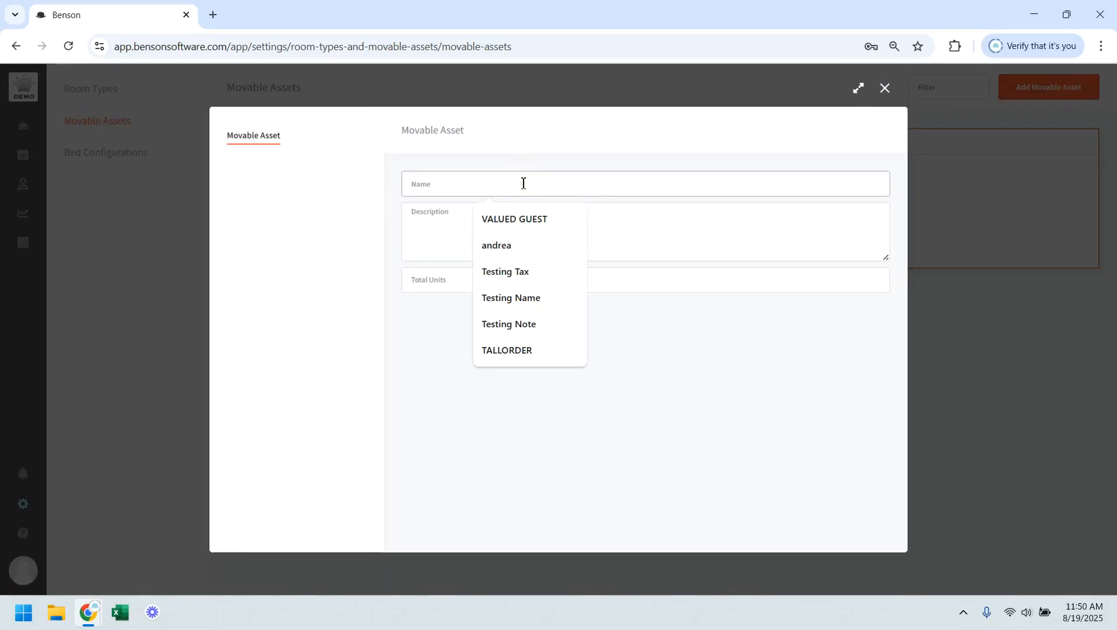
{"action": "type", "text": "Roll"}
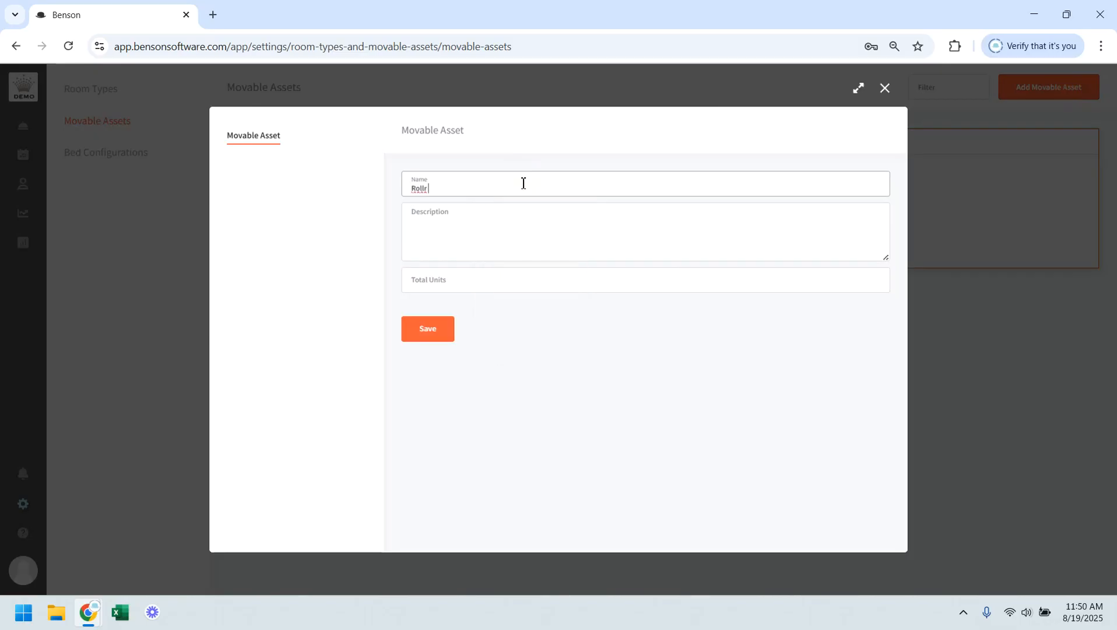
{"action": "type", "text": "er Bed"}
{"action": "key", "text": "Tab"}
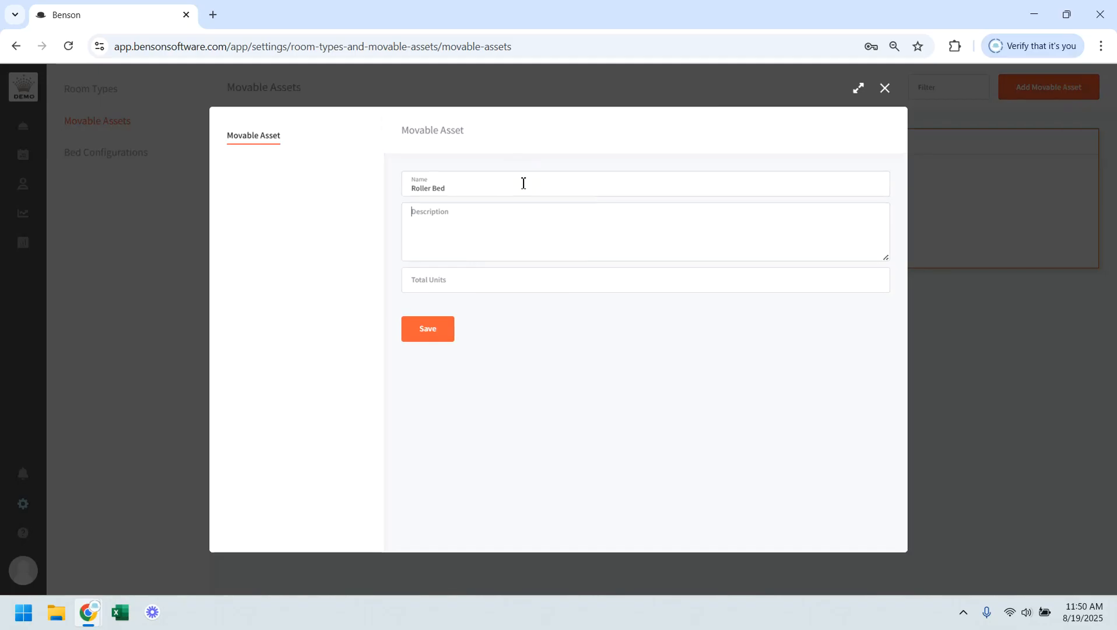
{"action": "left_click", "coordinate": [471, 285]}
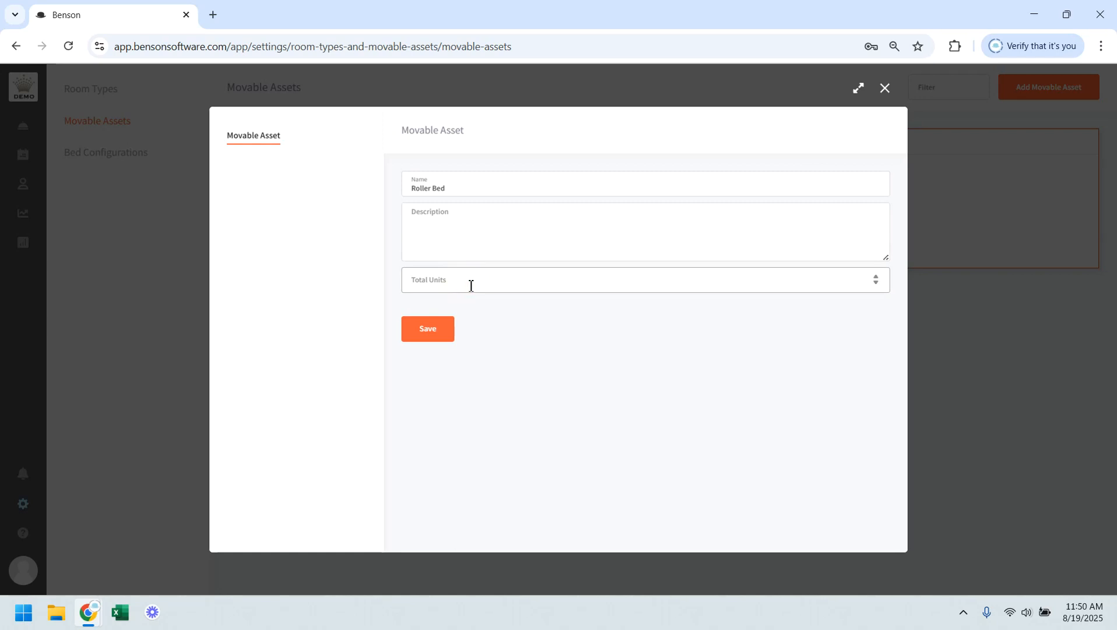
{"action": "type", "text": "5"}
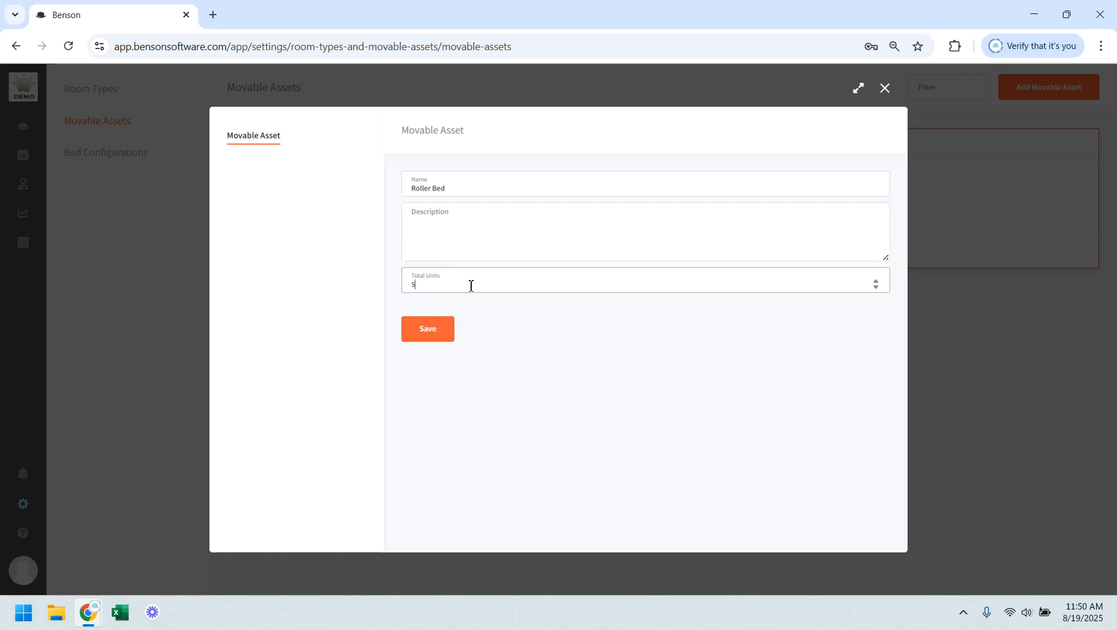
{"action": "left_click", "coordinate": [427, 330]}
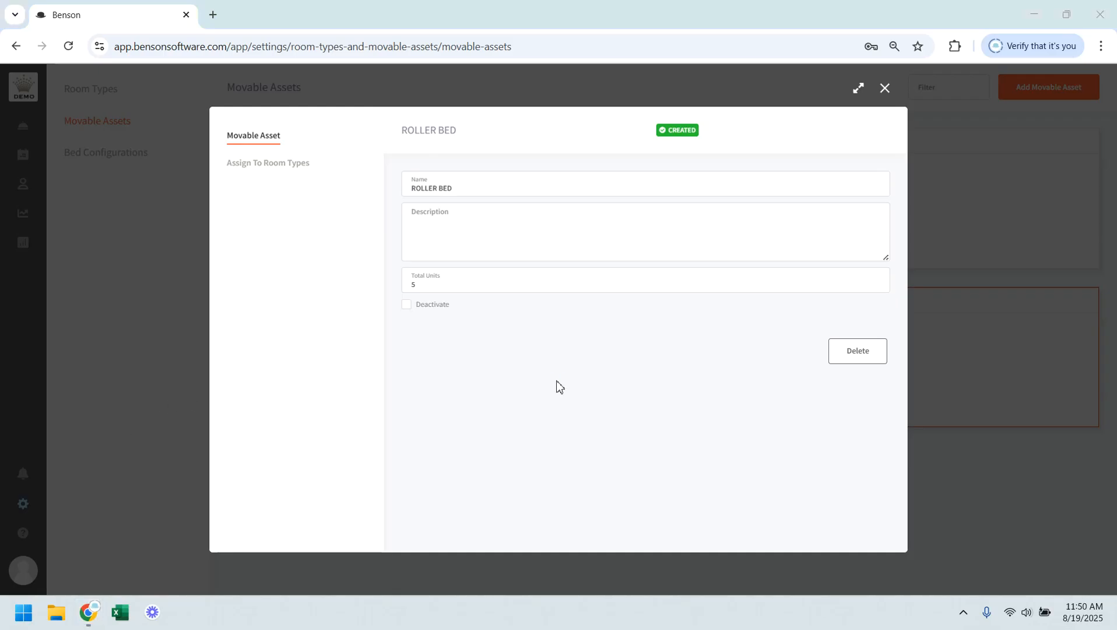
{"action": "left_click", "coordinate": [431, 311]}
{"action": "left_click", "coordinate": [431, 311]}
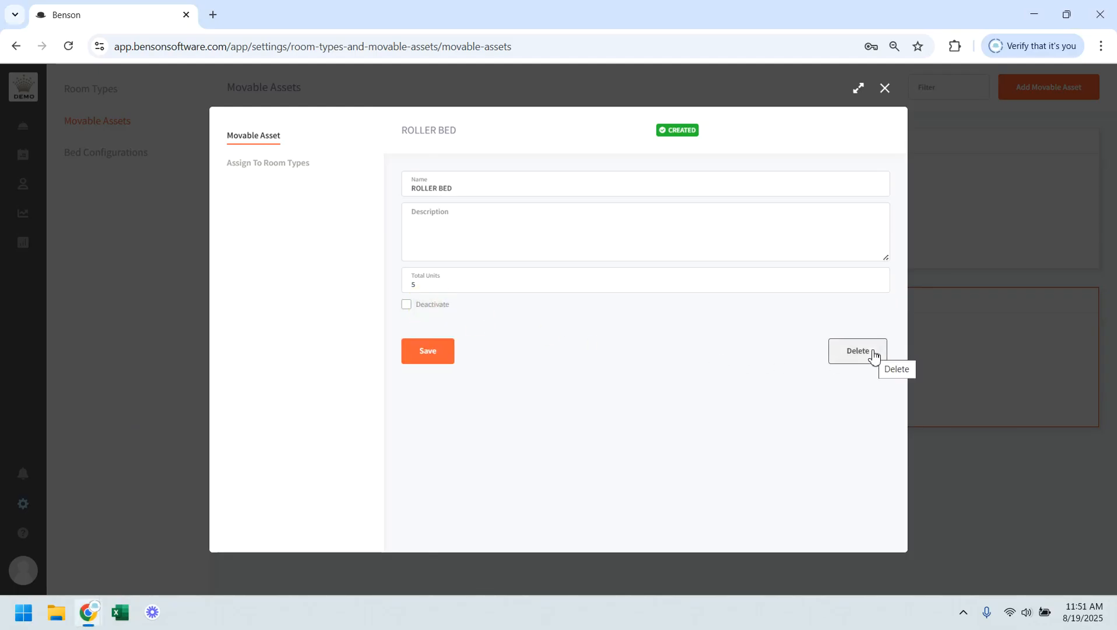
Assign the Roller Bed to the LUXURY SUITES room type with a maximum of 2 per room, and return to the asset's details
{"action": "left_click", "coordinate": [264, 171]}
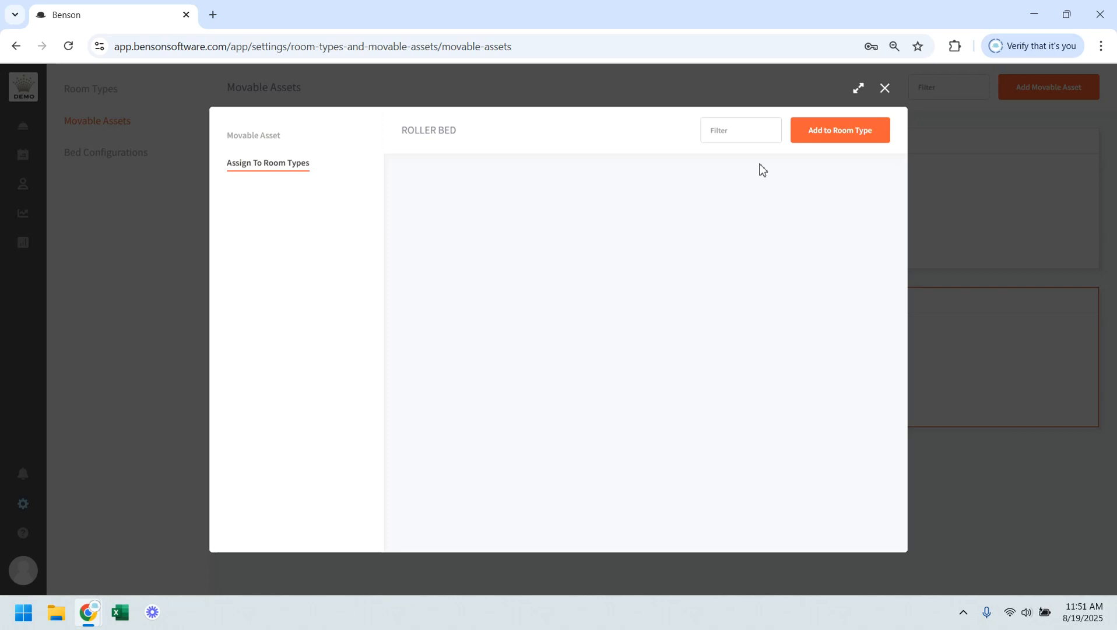
{"action": "left_click", "coordinate": [871, 138]}
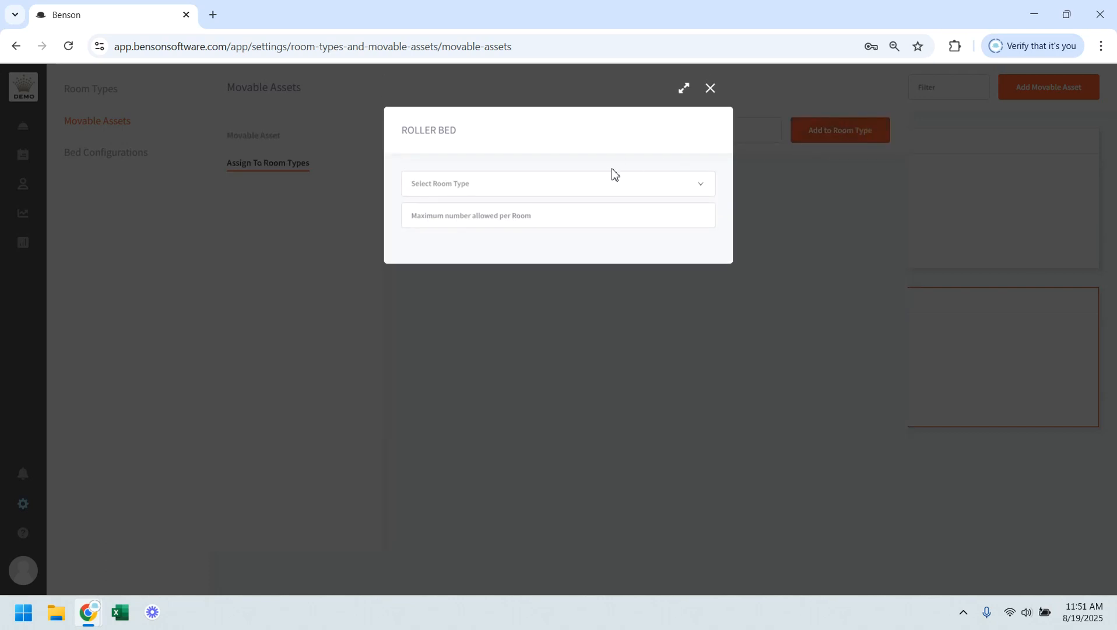
{"action": "left_click", "coordinate": [586, 179]}
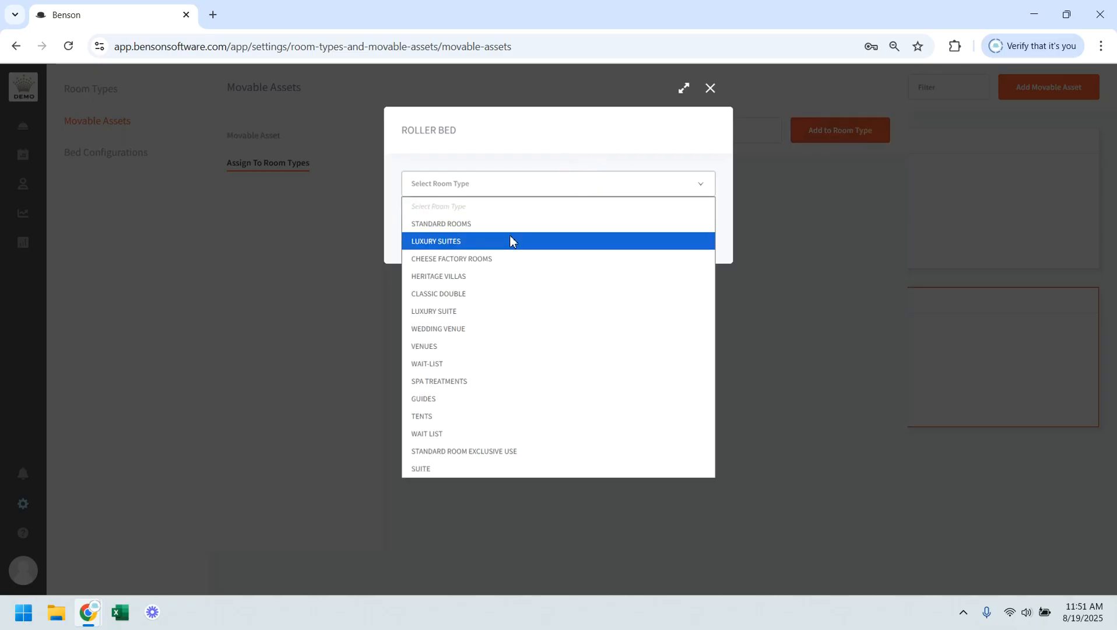
{"action": "left_click", "coordinate": [510, 240]}
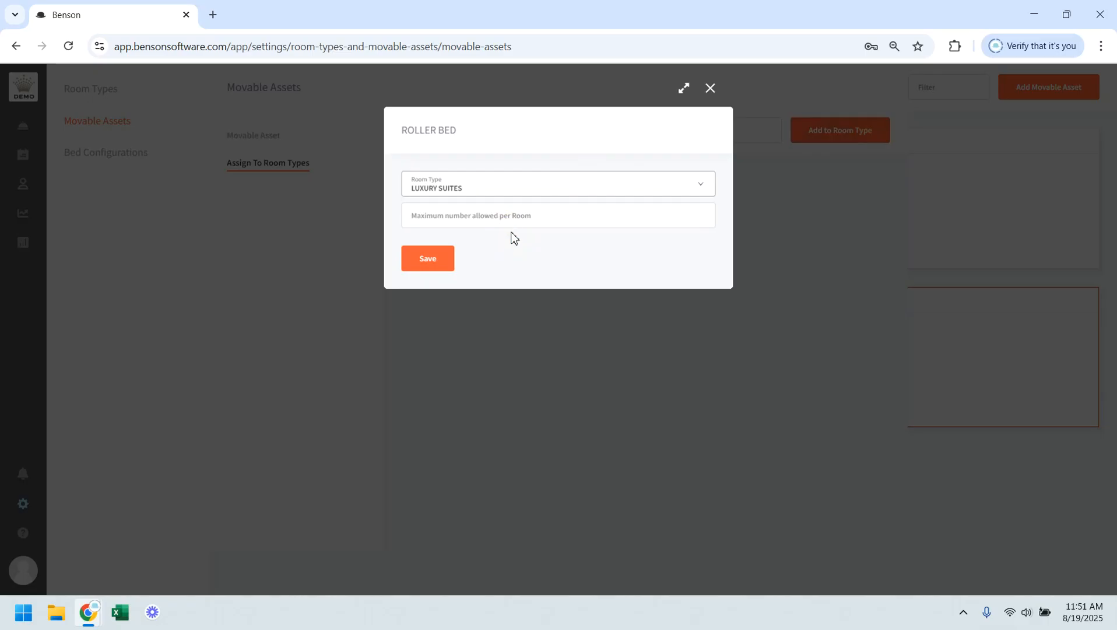
{"action": "left_click", "coordinate": [520, 219]}
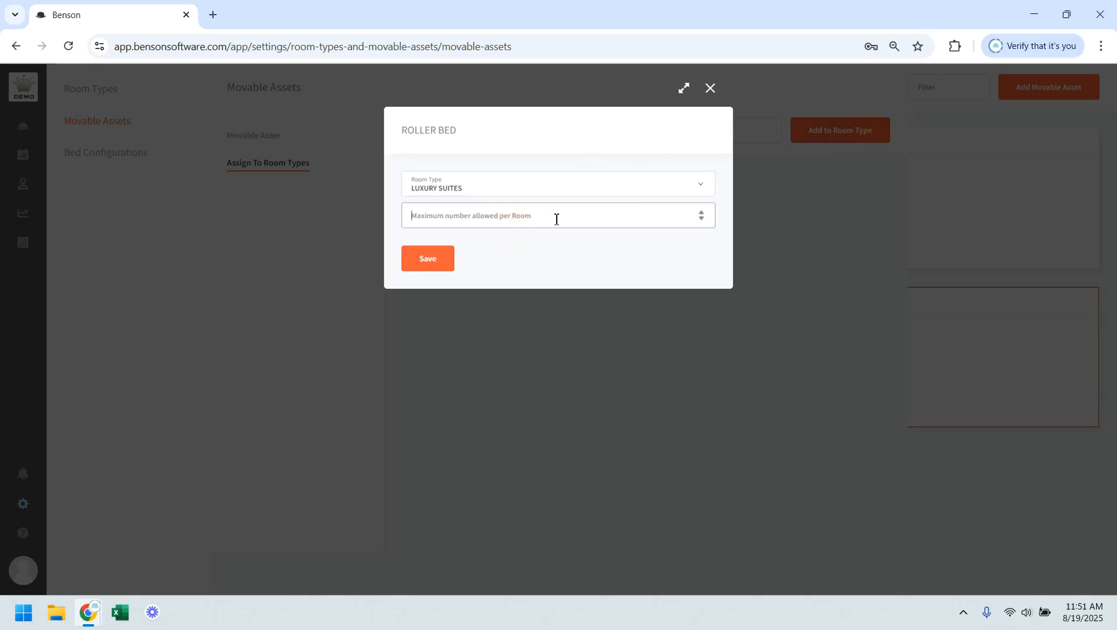
{"action": "type", "text": "2"}
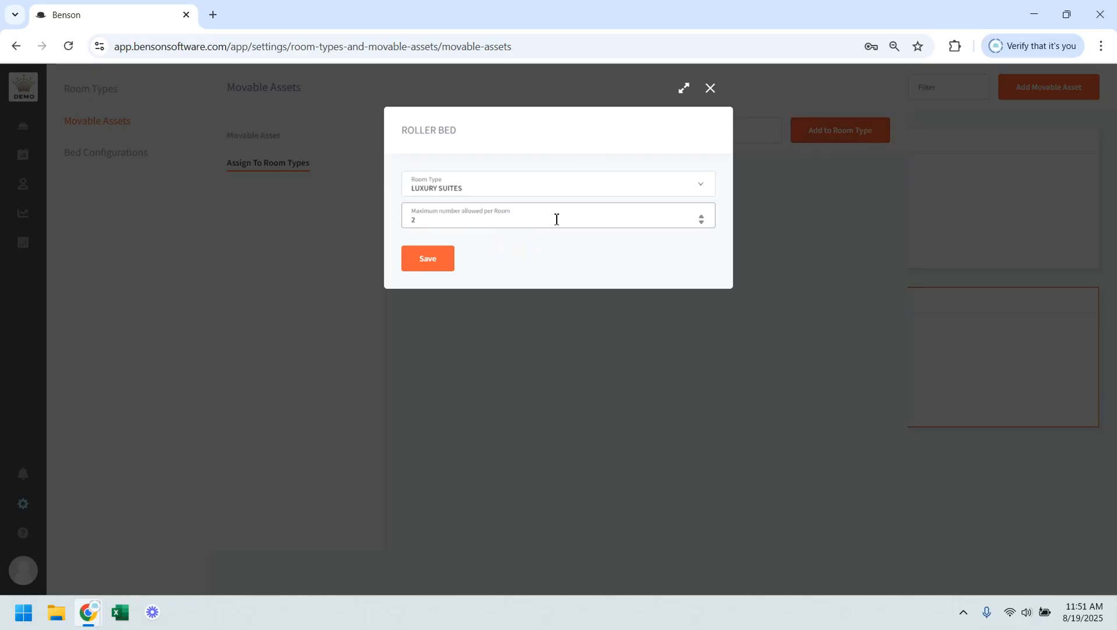
{"action": "left_click", "coordinate": [446, 267]}
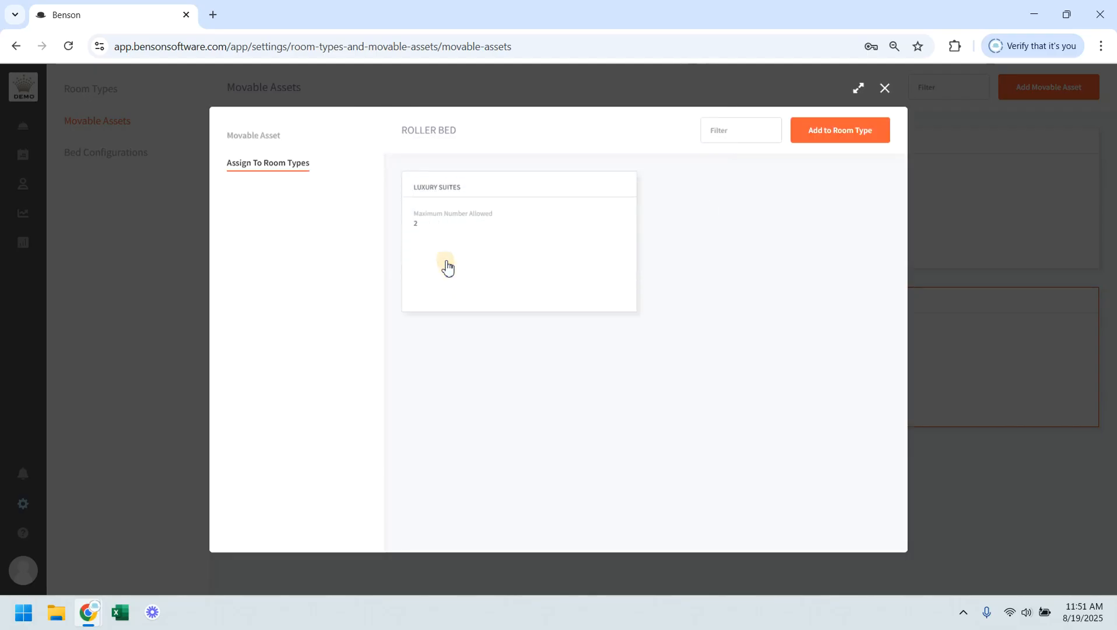
{"action": "left_click", "coordinate": [875, 321]}
{"action": "mouse_move", "coordinate": [543, 312]}
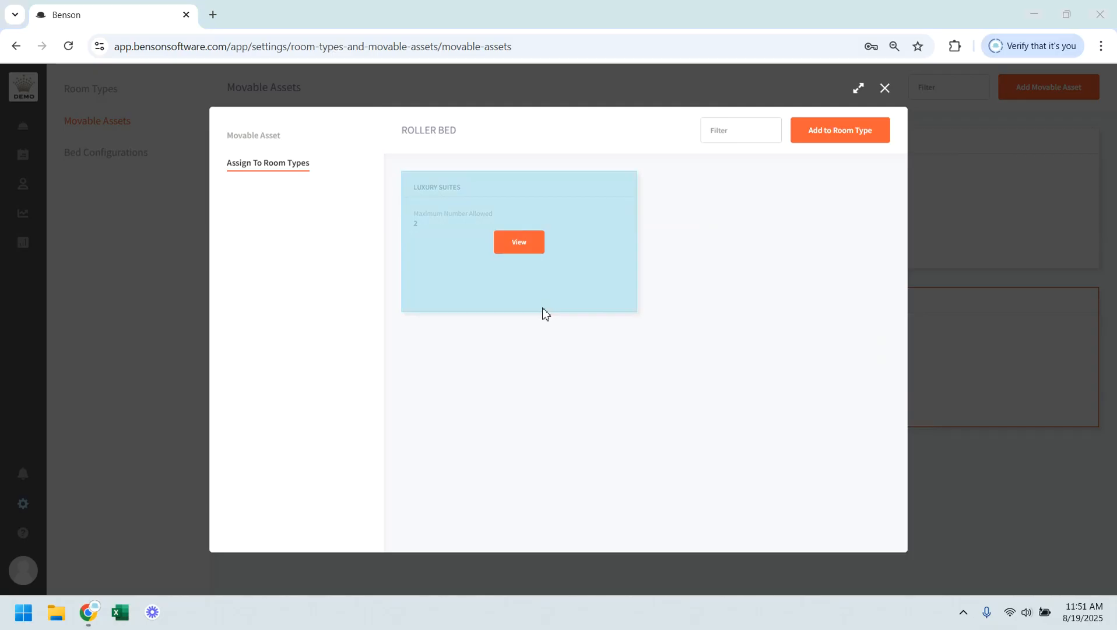
{"action": "left_click", "coordinate": [261, 135]}
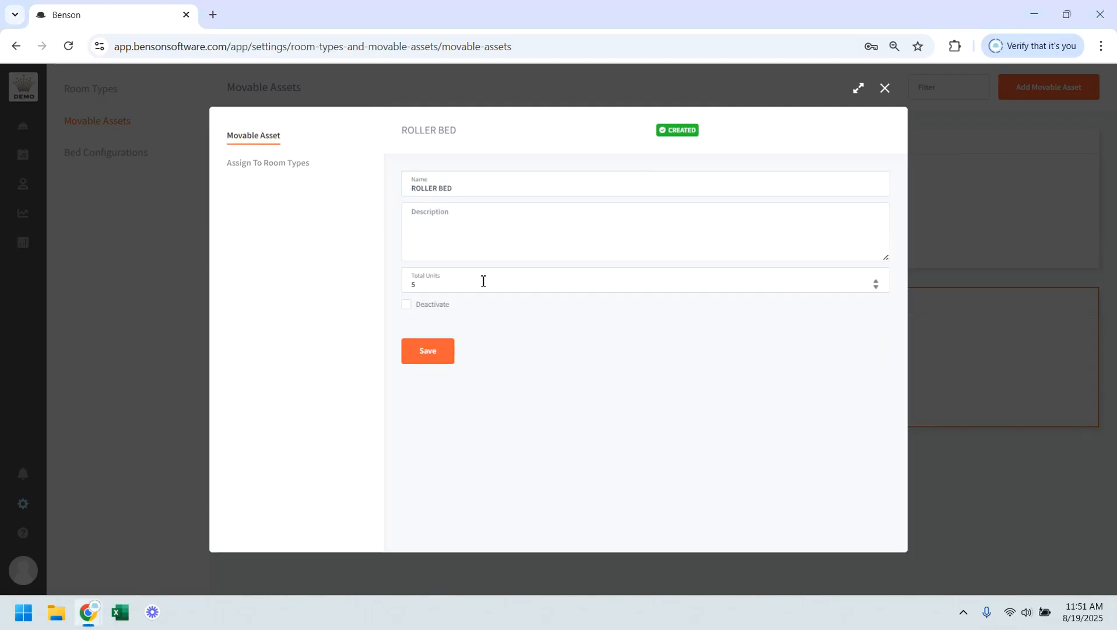